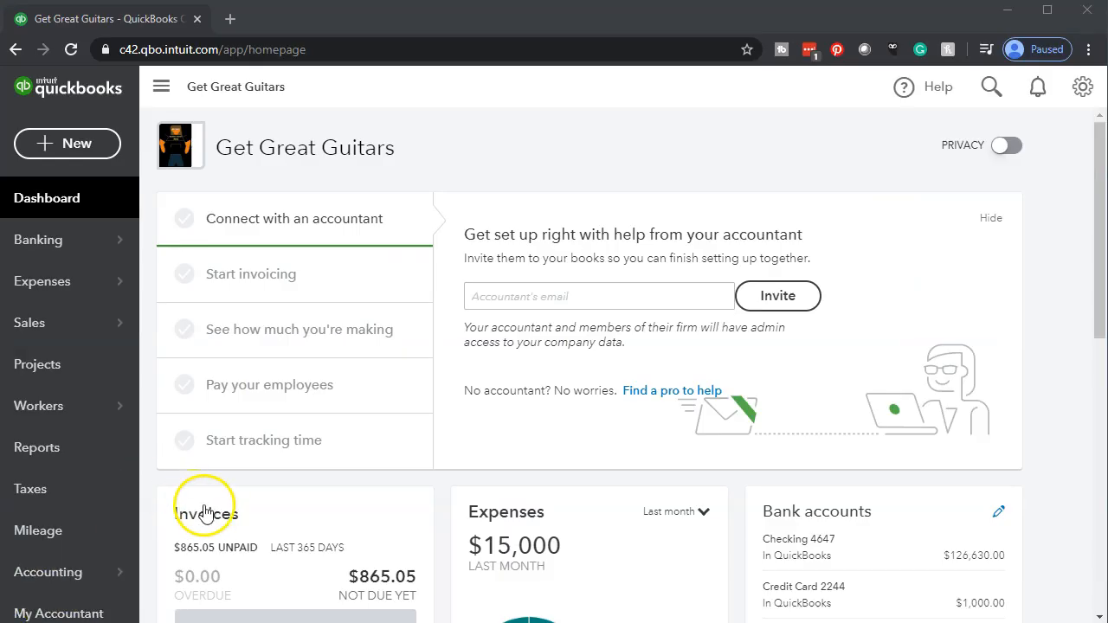
# Run the Balance Sheet report for the period 01/01/2020 to 12/31/2020.
pyautogui.click(70, 457)
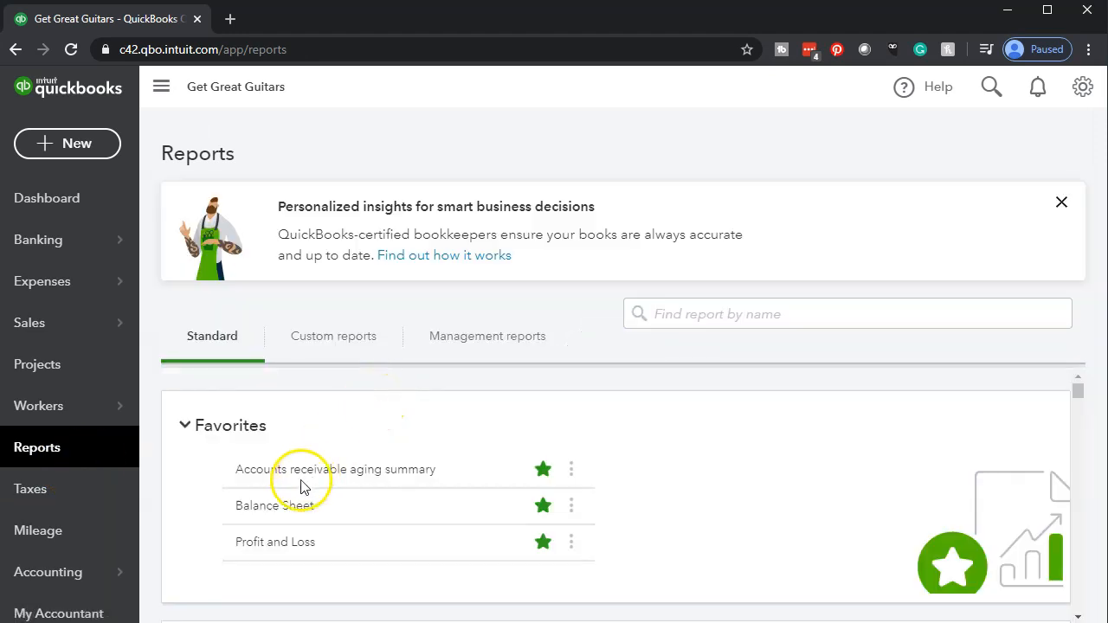
pyautogui.click(268, 512)
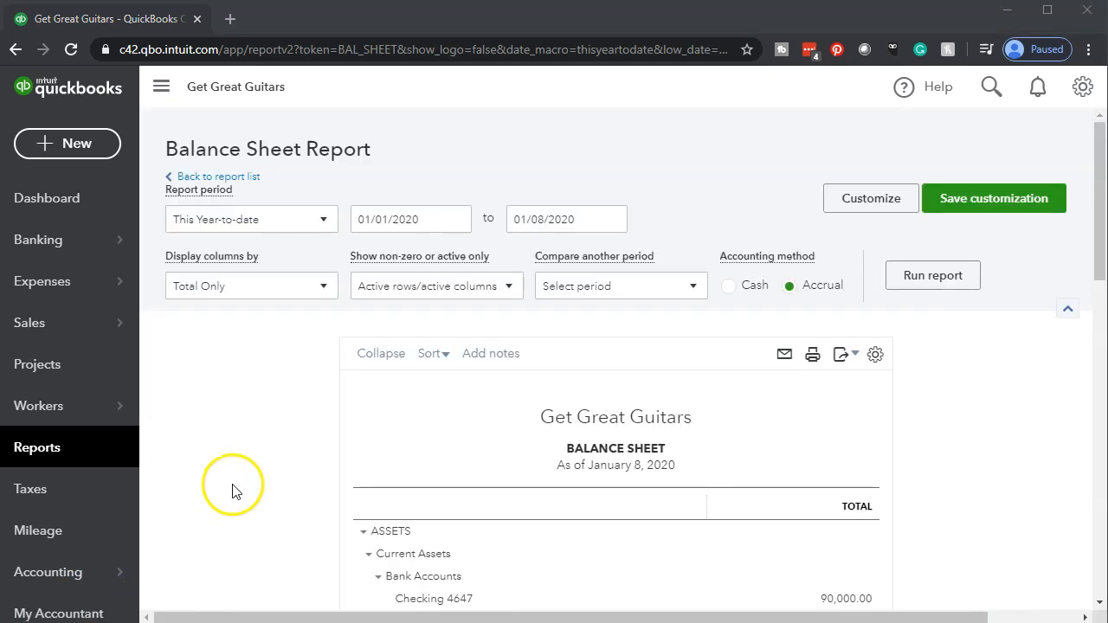
pyautogui.click(403, 213)
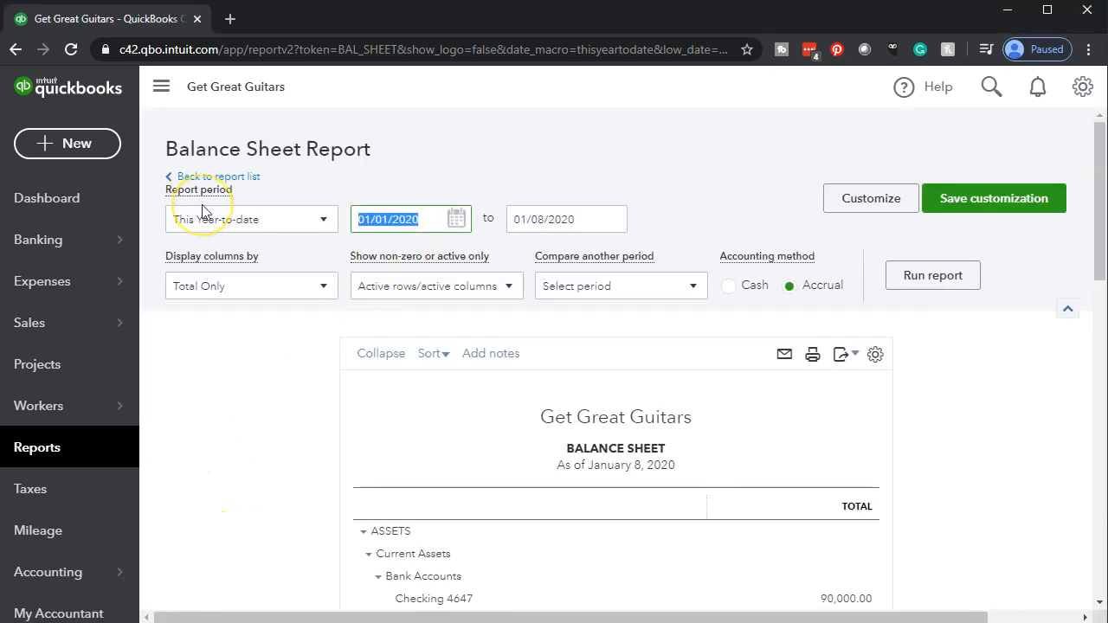
pyautogui.write('01012020')
pyautogui.press('Tab')
pyautogui.write('12/31/2020')
pyautogui.press('Tab')
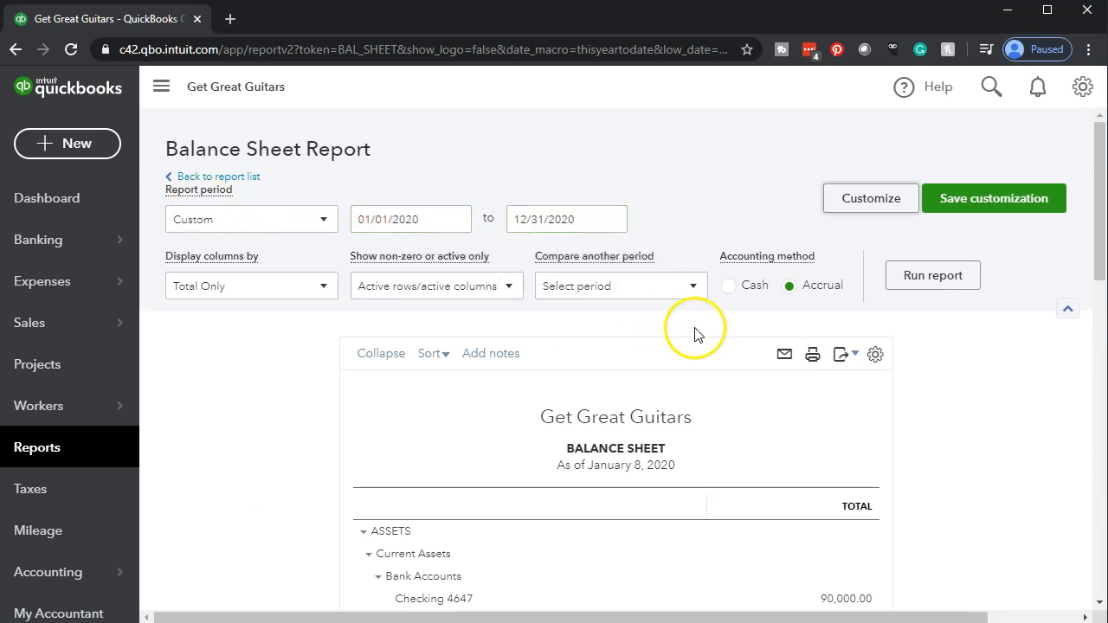
pyautogui.click(909, 275)
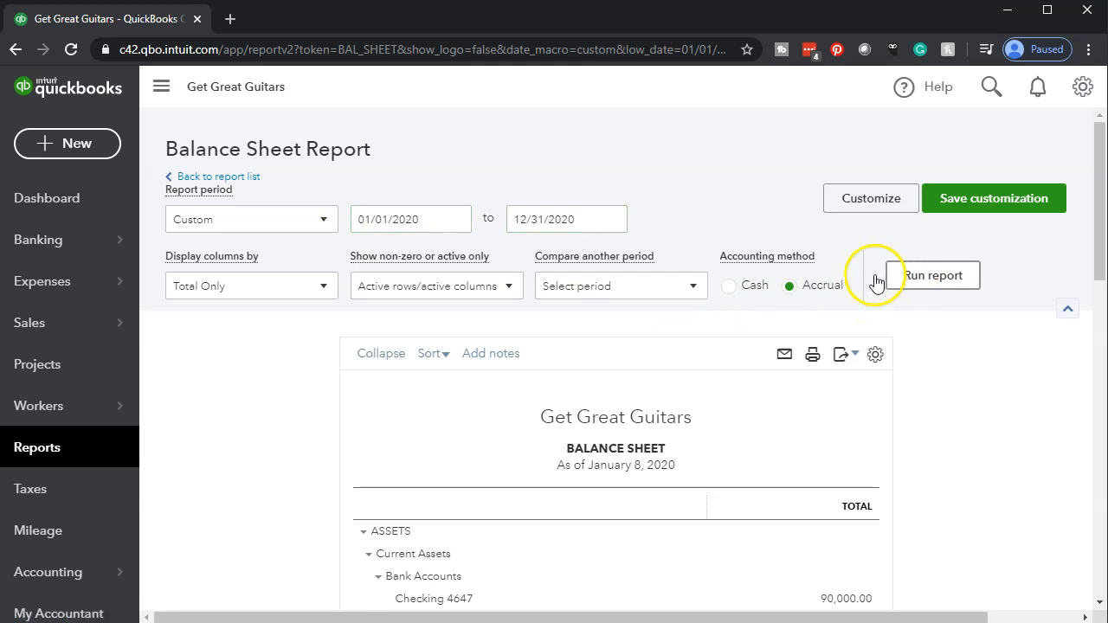
pyautogui.scroll(-3, 282, 164)
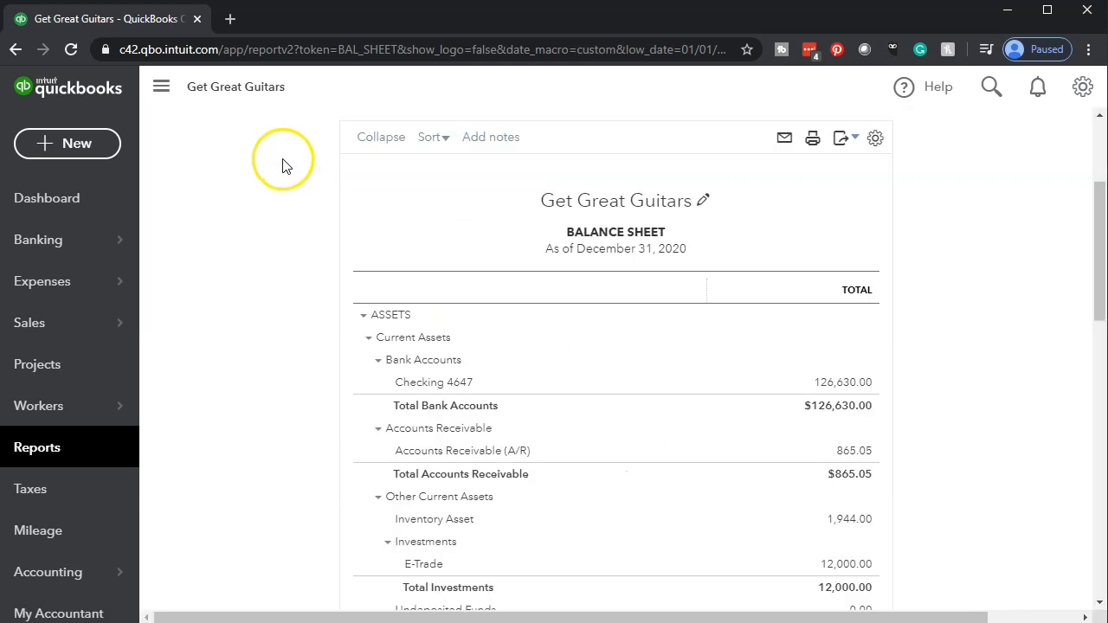
# Duplicate the browser tab for the Balance Sheet and enlarge the report there with the navigation sidebar collapsed.
pyautogui.rightClick(145, 19)
pyautogui.click(166, 73)
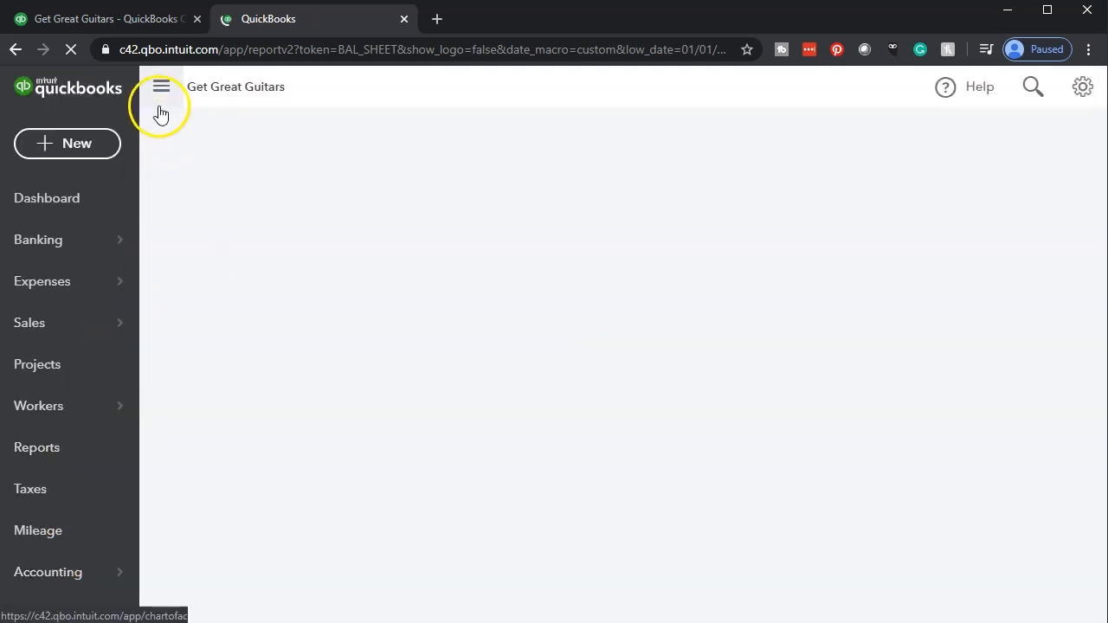
pyautogui.click(160, 102)
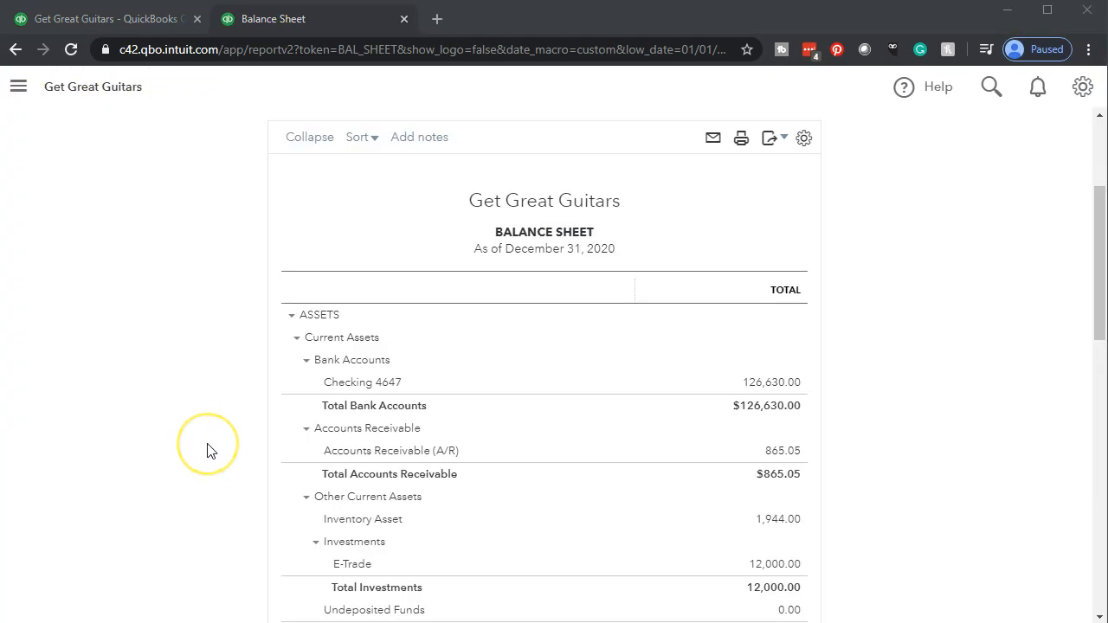
pyautogui.hotkey('ctrl', '+')
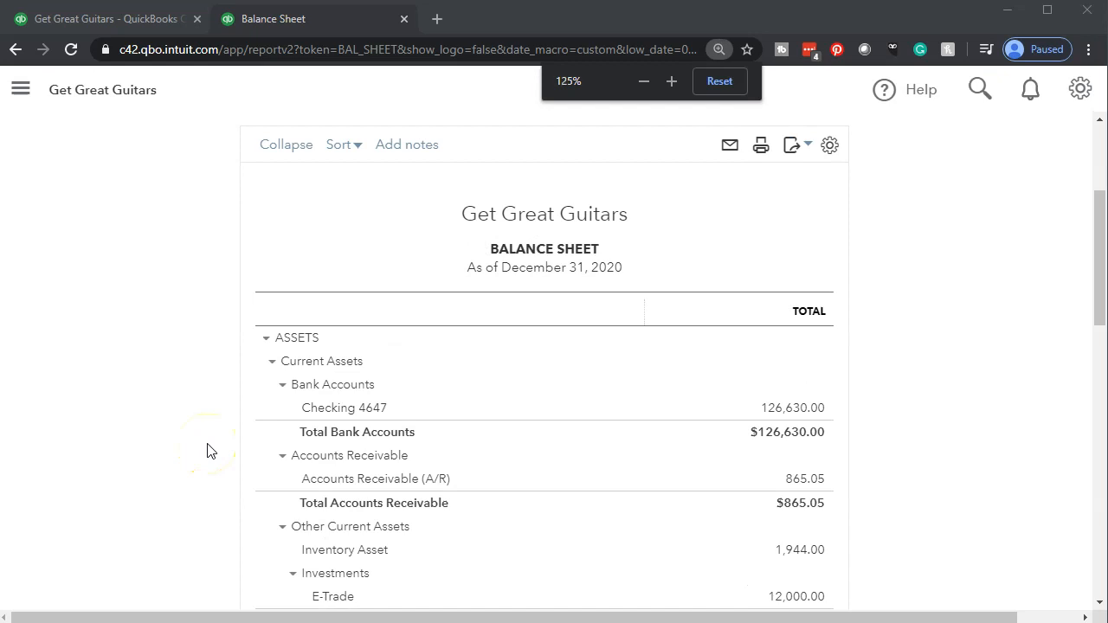
pyautogui.scroll(-1, 208, 450)
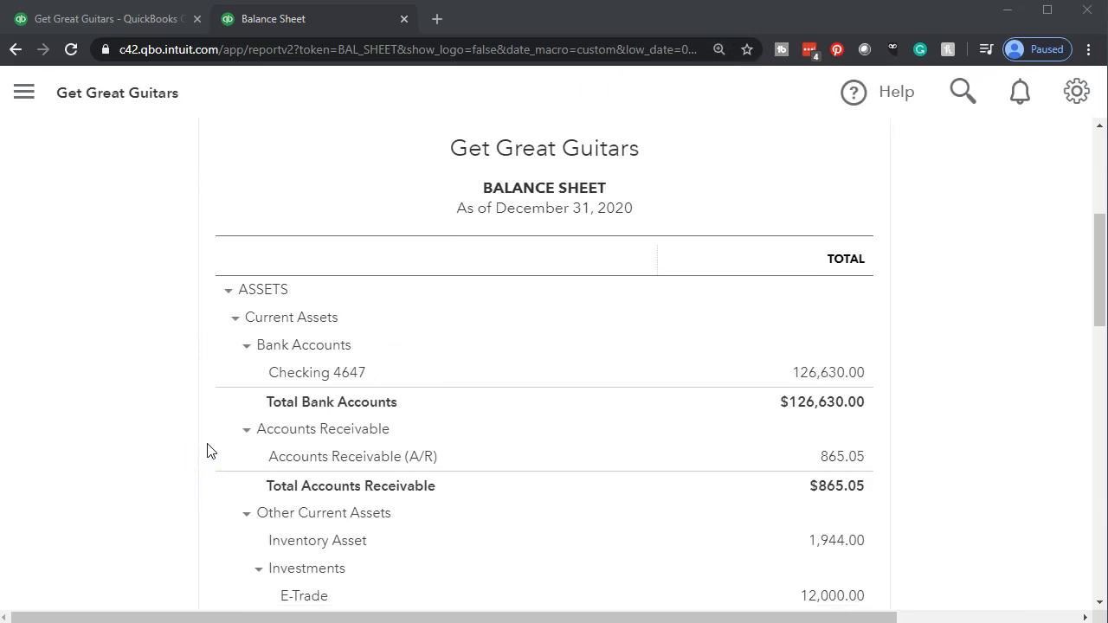
pyautogui.scroll(-1, 208, 450)
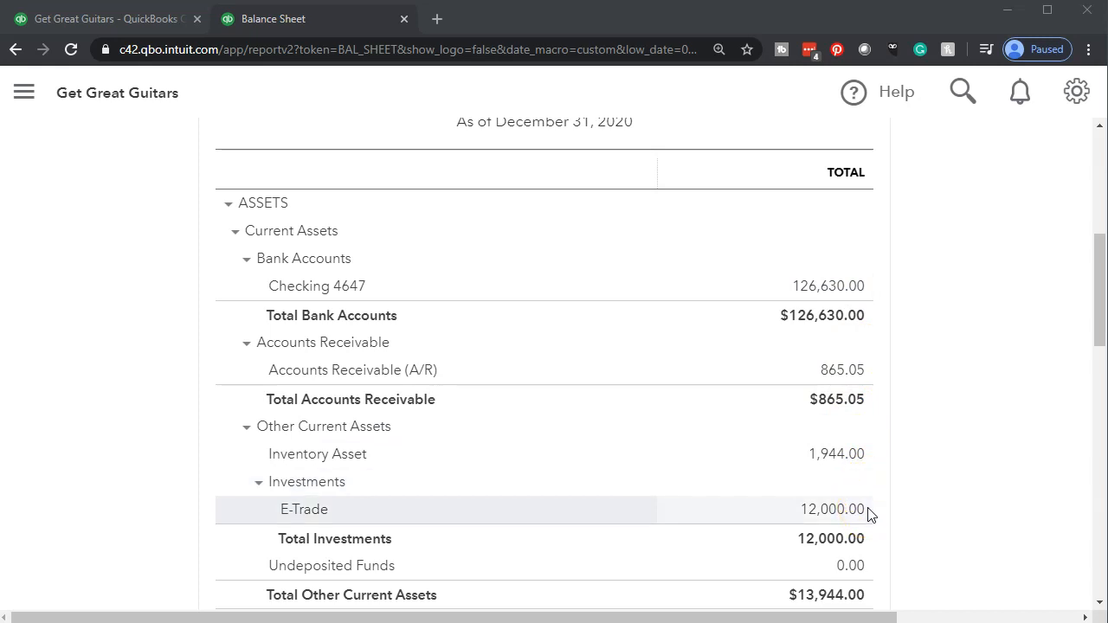
pyautogui.click(860, 455)
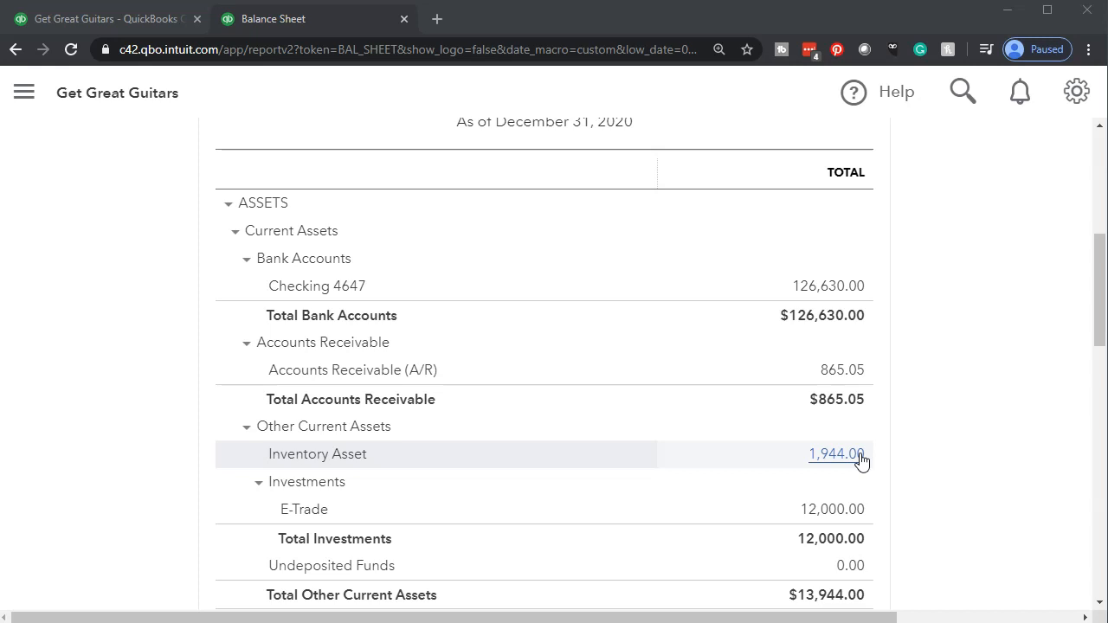
# Start a new expense with Inventory as the purchase purpose in the original browser tab.
pyautogui.click(108, 28)
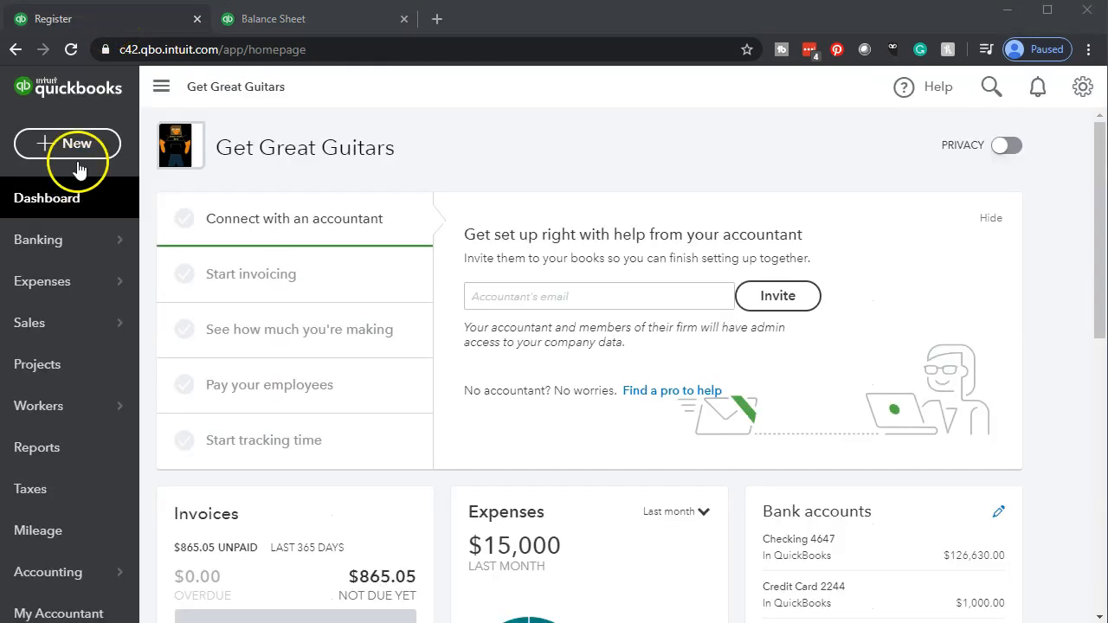
pyautogui.click(76, 148)
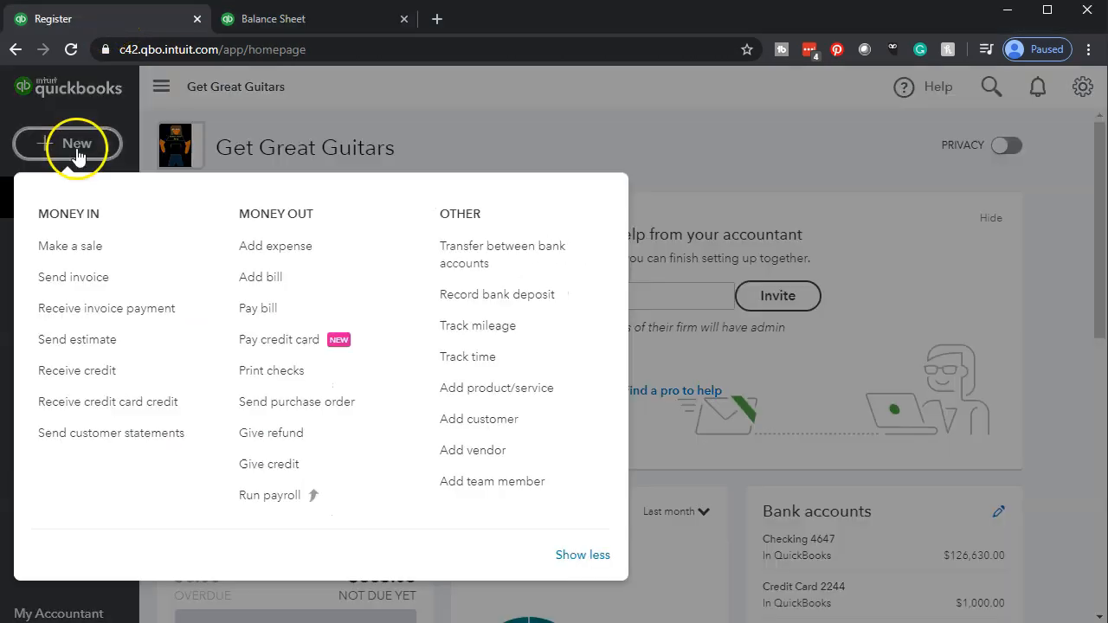
pyautogui.click(309, 257)
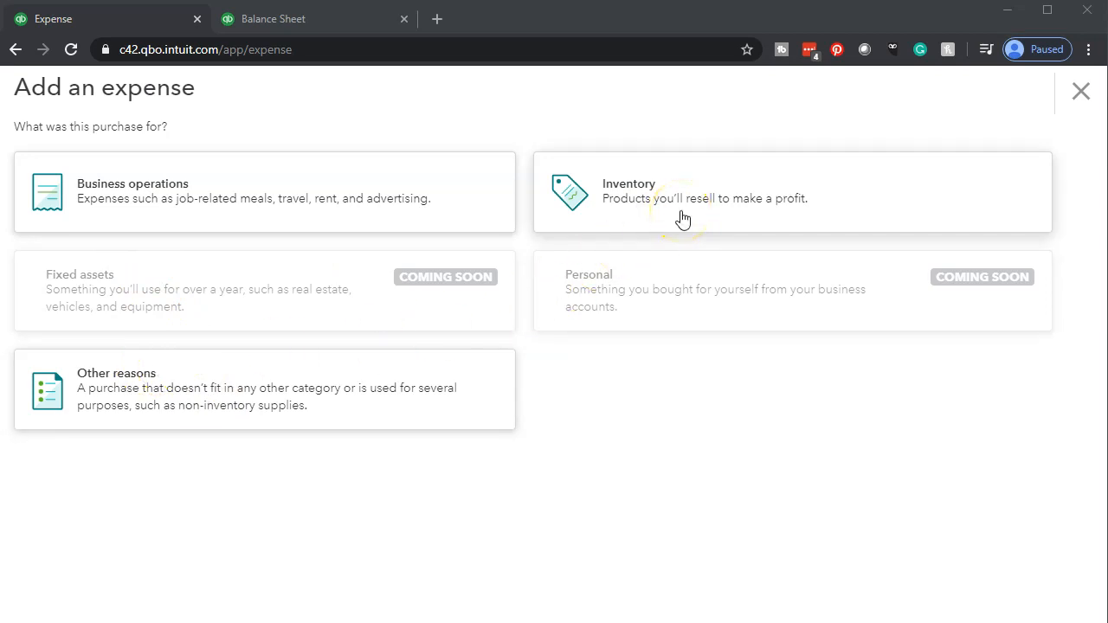
pyautogui.click(684, 219)
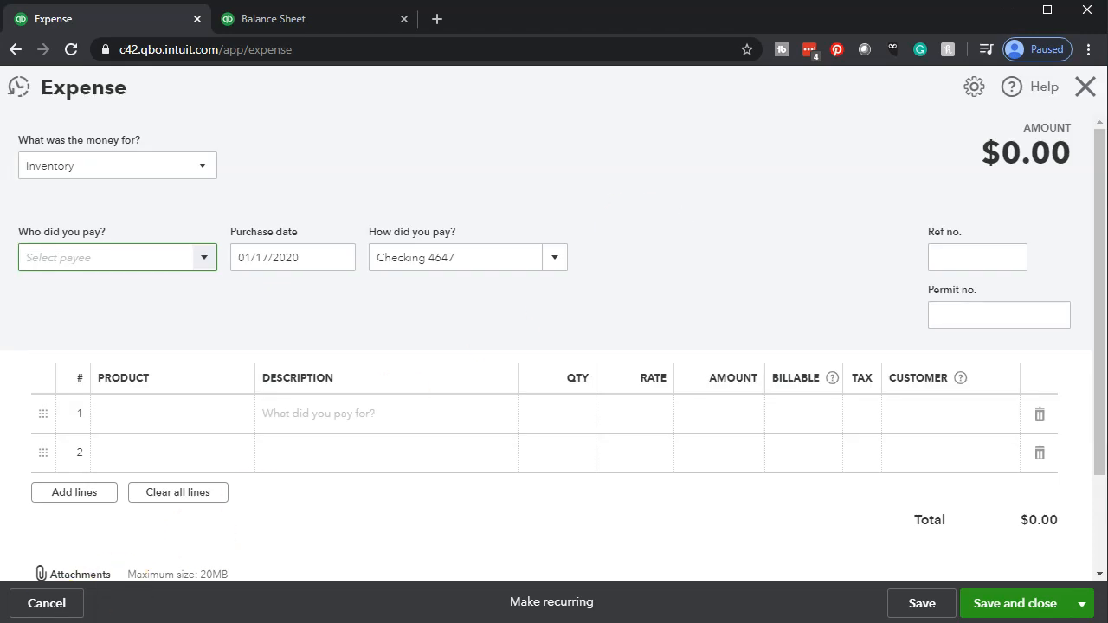
pyautogui.click(201, 169)
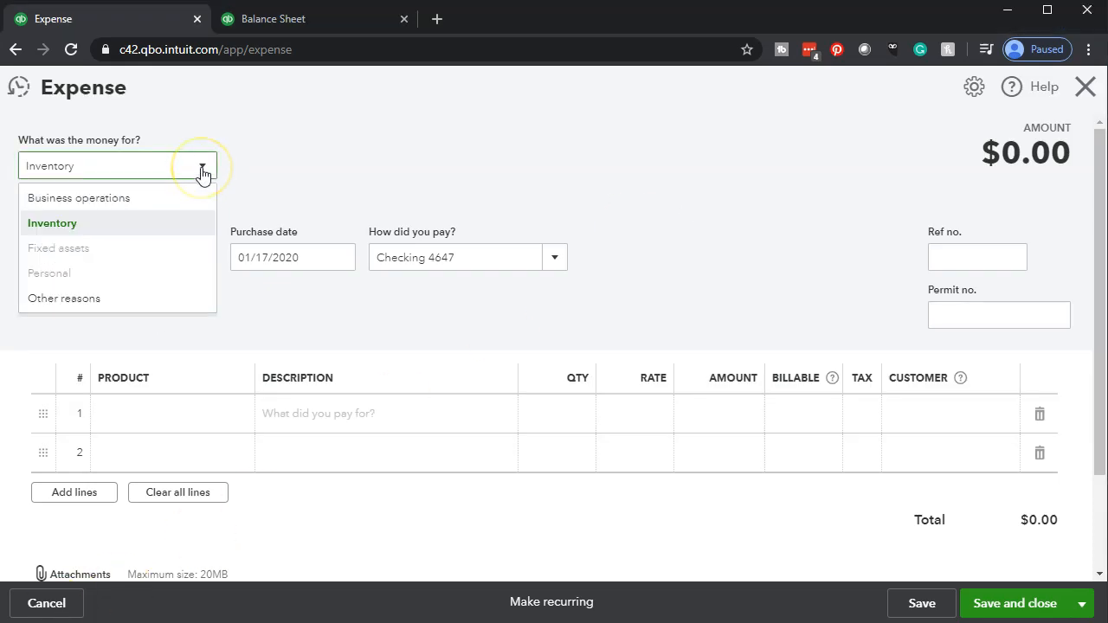
pyautogui.click(202, 169)
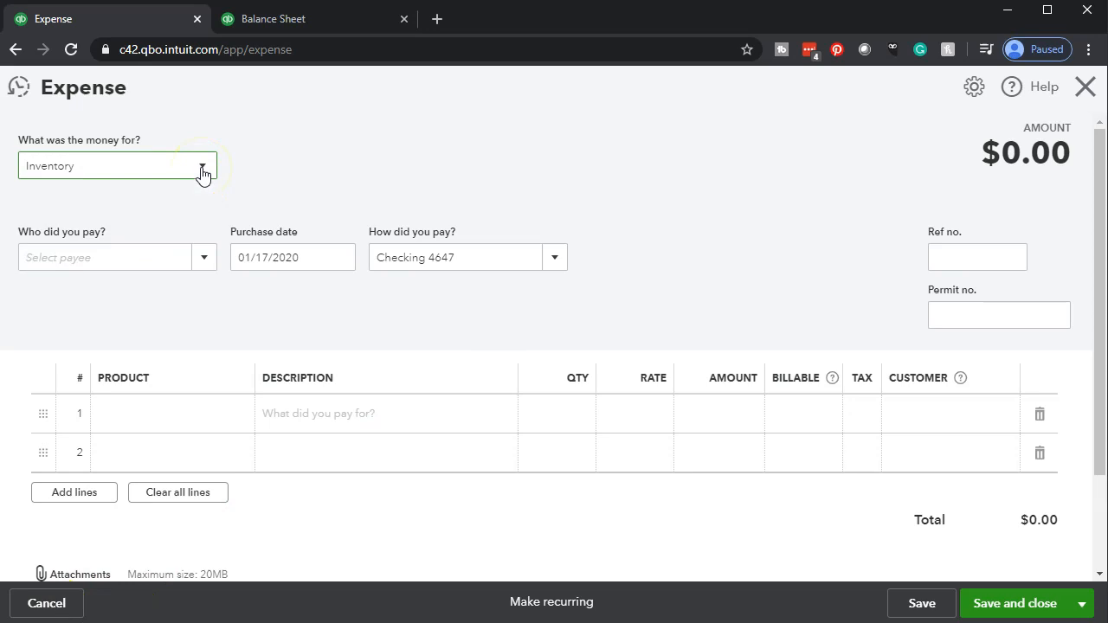
# Set the payee to the vendor Epiphone and add its $400.00 purchase order to the expense.
pyautogui.click(94, 263)
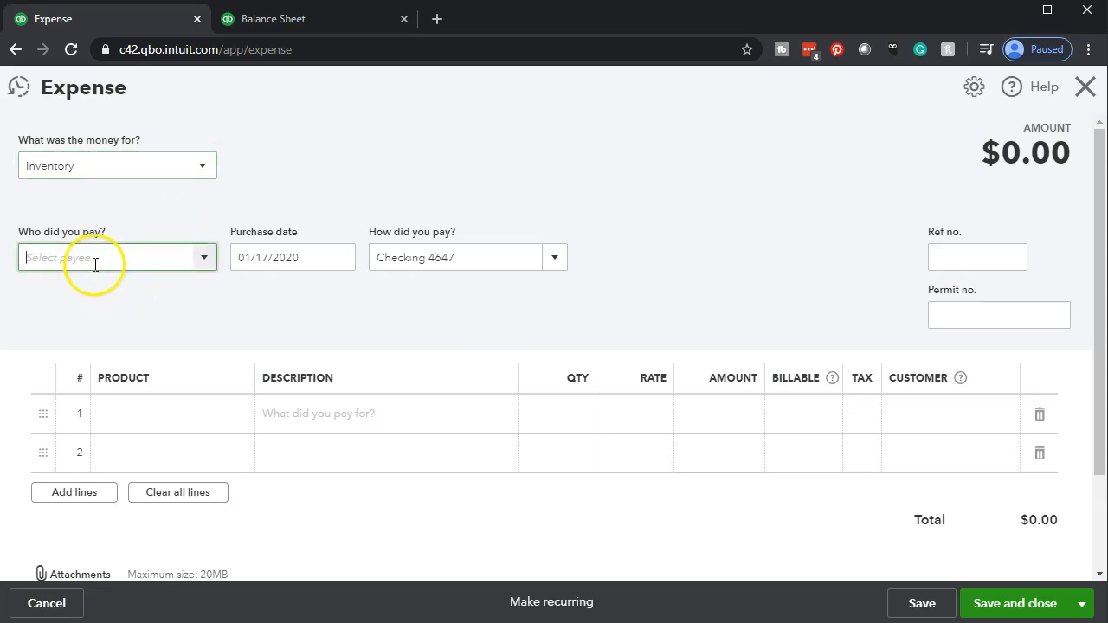
pyautogui.click(204, 259)
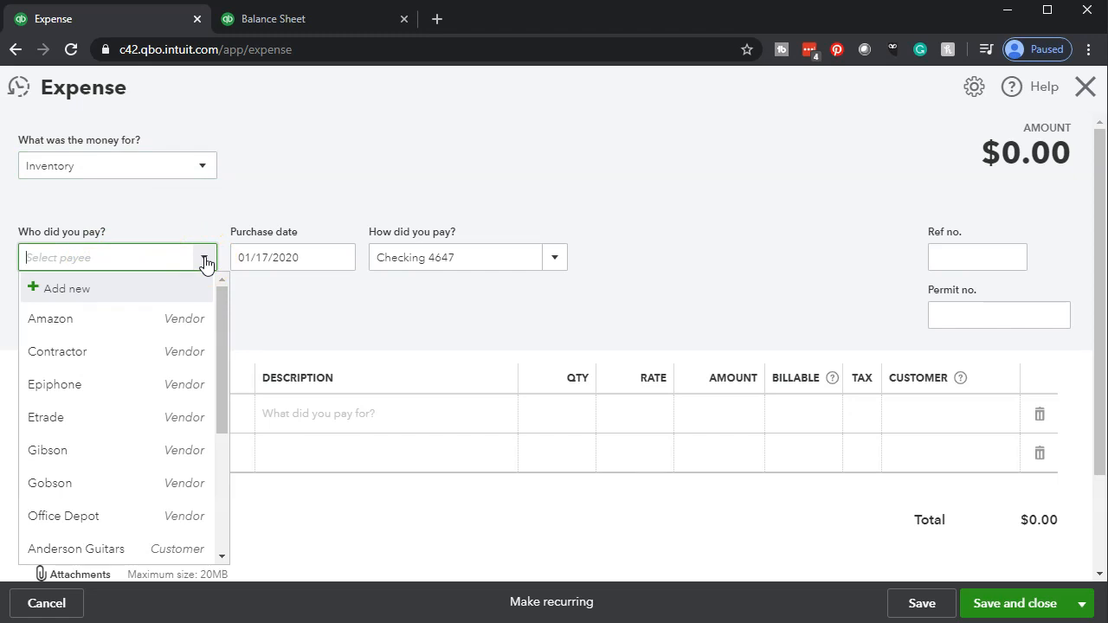
pyautogui.write('Epiphone')
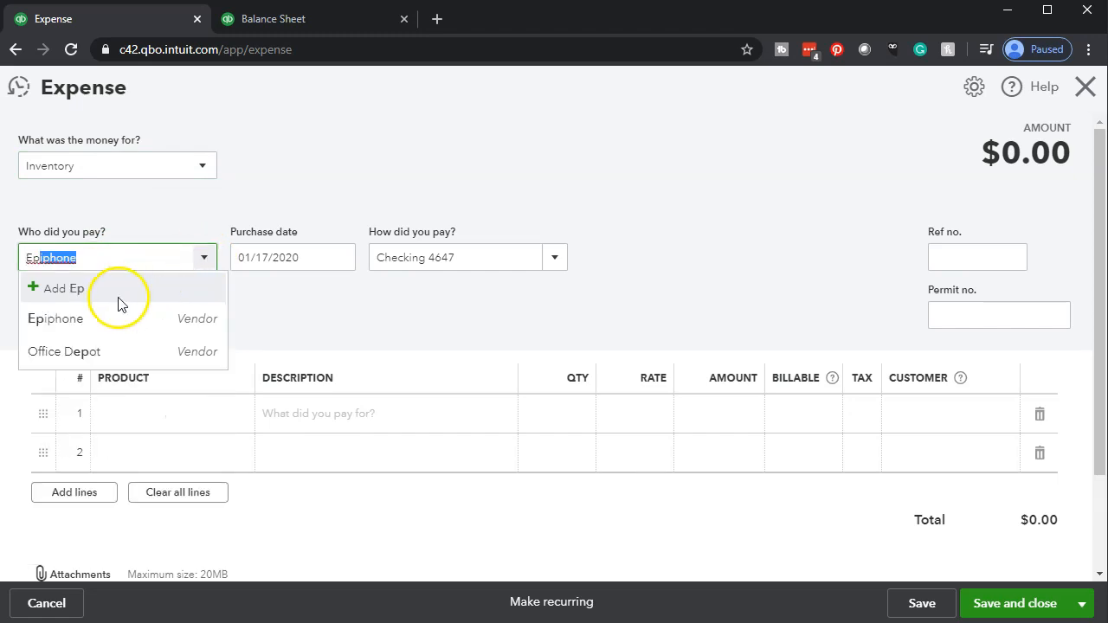
pyautogui.click(90, 320)
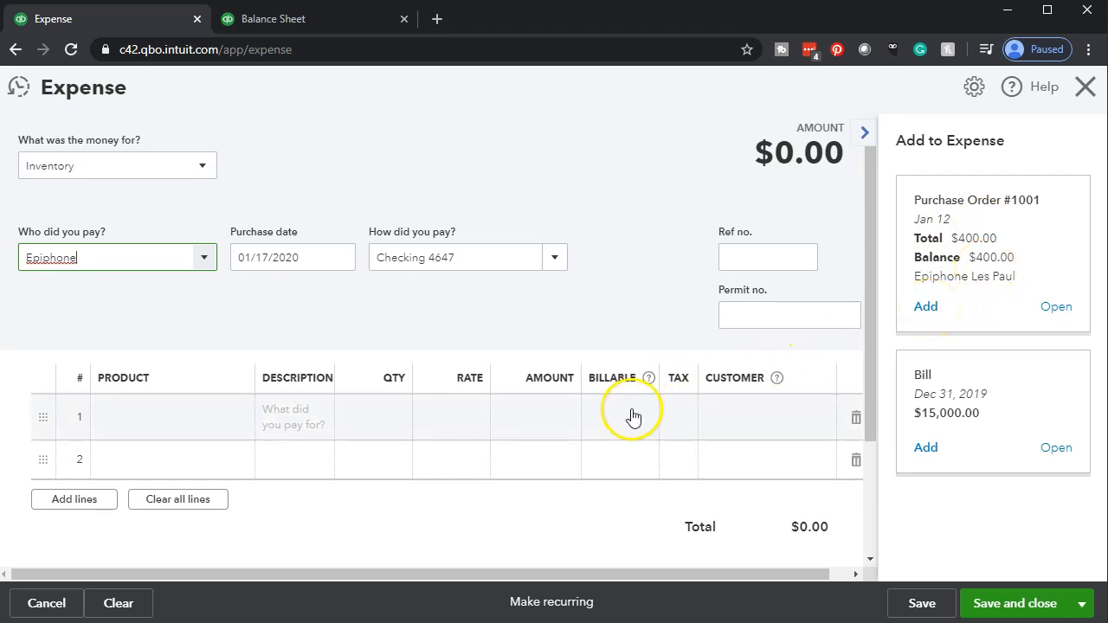
pyautogui.click(928, 305)
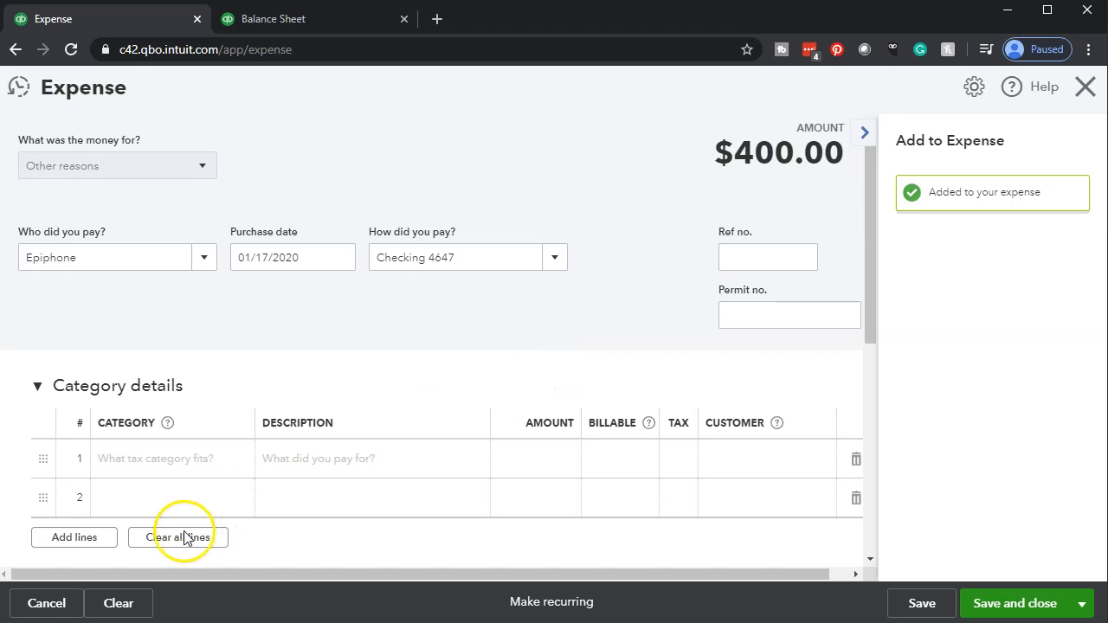
# Set the expense's purchase date to 01/25/2020, keeping the checking account as the payment method.
pyautogui.click(319, 261)
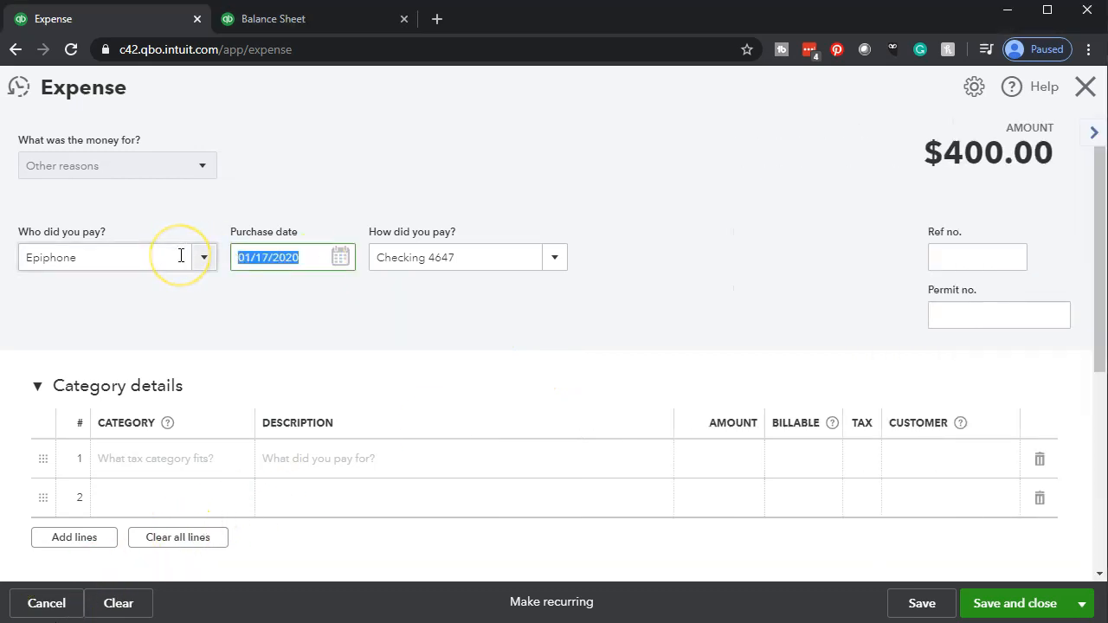
pyautogui.write('01')
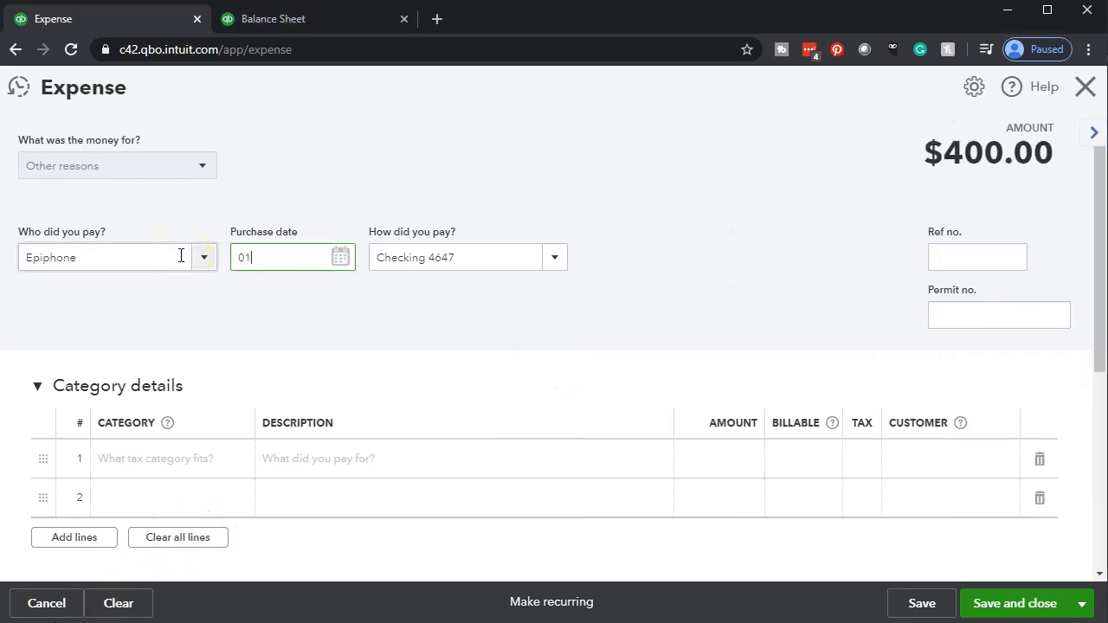
pyautogui.write('/25/2020')
pyautogui.press('Tab')
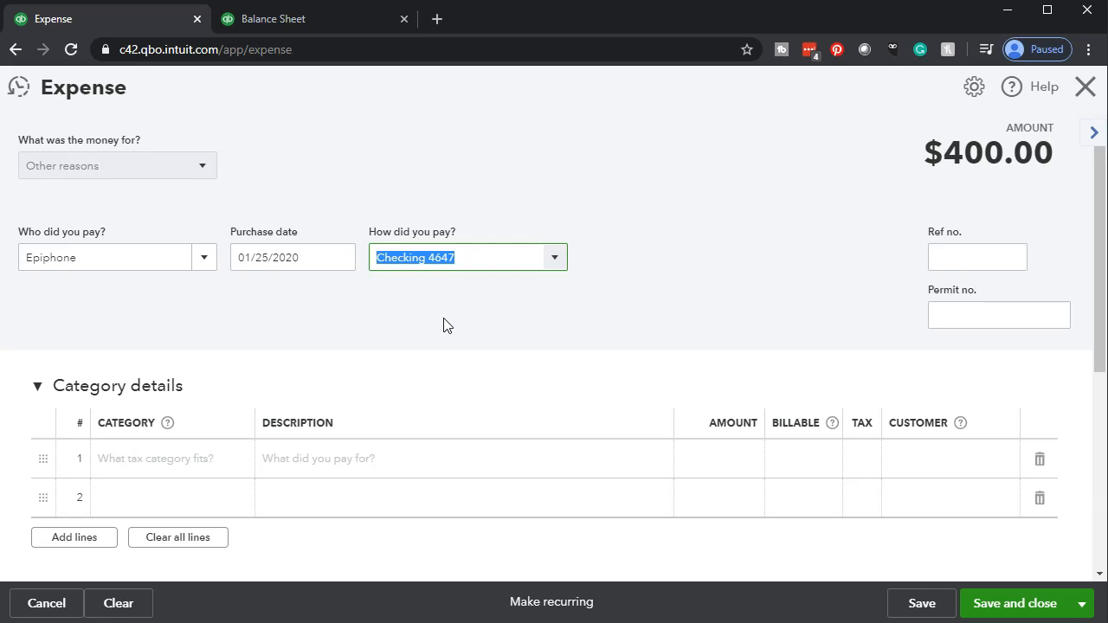
pyautogui.click(490, 324)
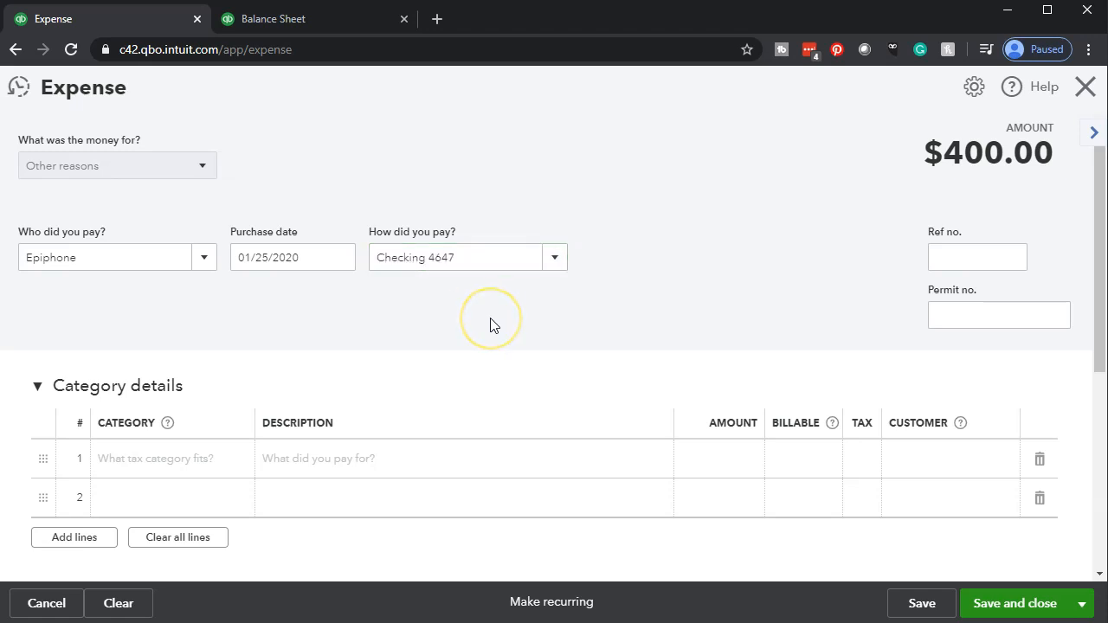
# Check the category choices for the first Category details line and collapse the Category details section.
pyautogui.scroll(-1, 490, 325)
pyautogui.scroll(-1, 483, 329)
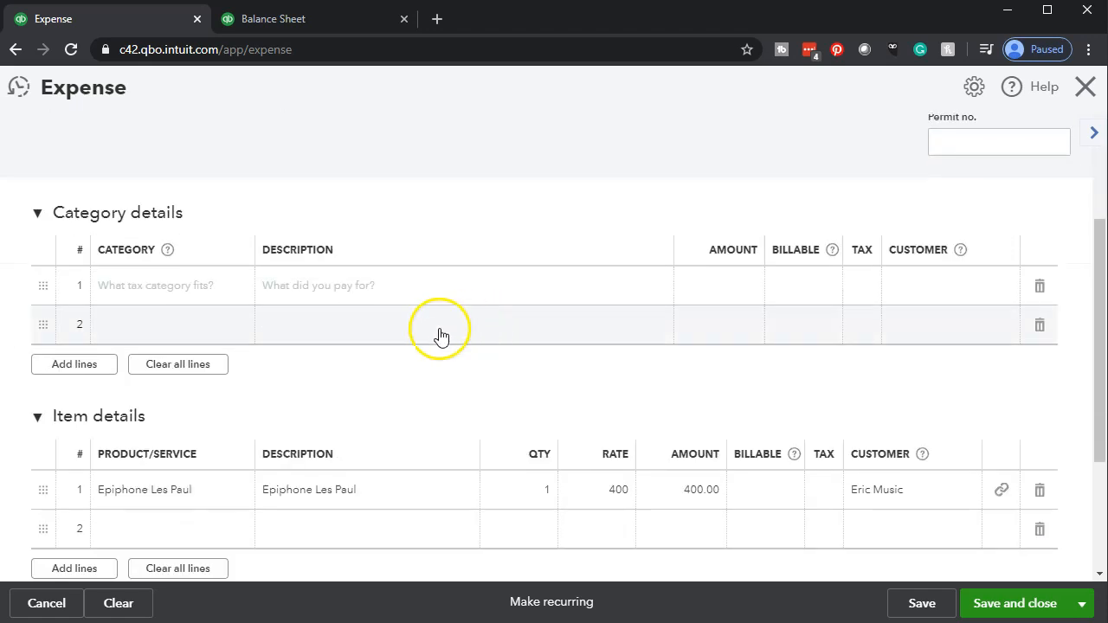
pyautogui.click(207, 291)
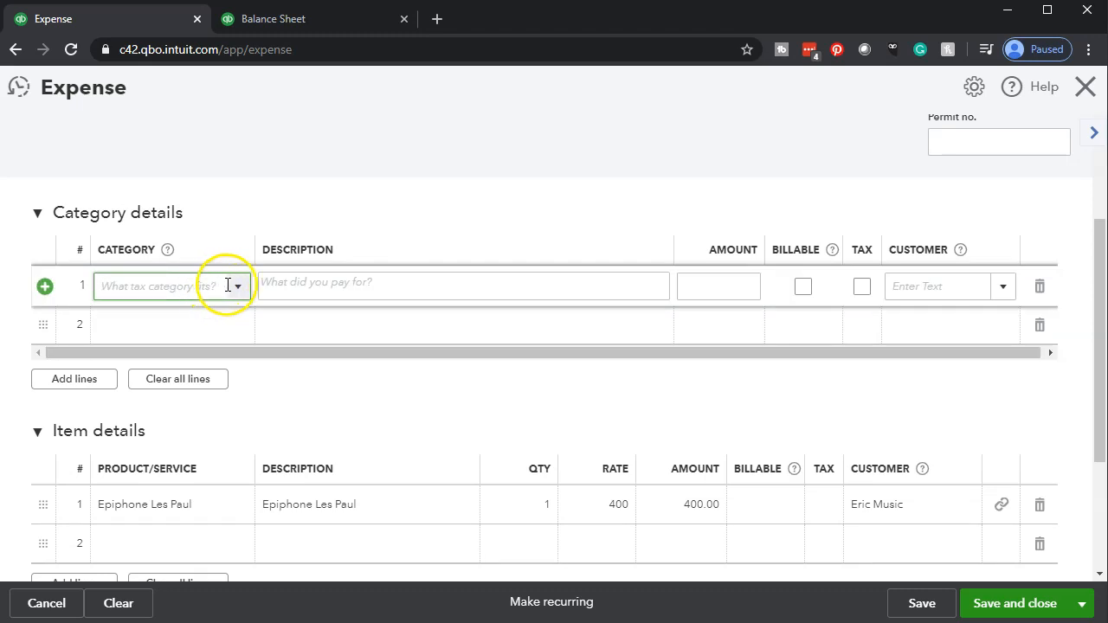
pyautogui.click(236, 293)
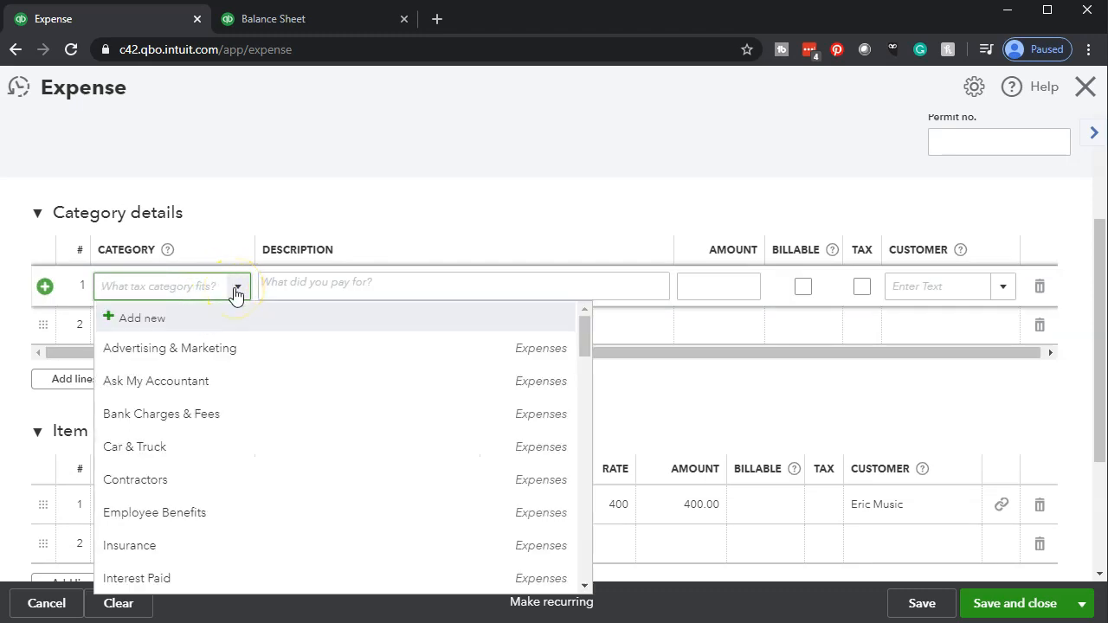
pyautogui.scroll(-3, 237, 428)
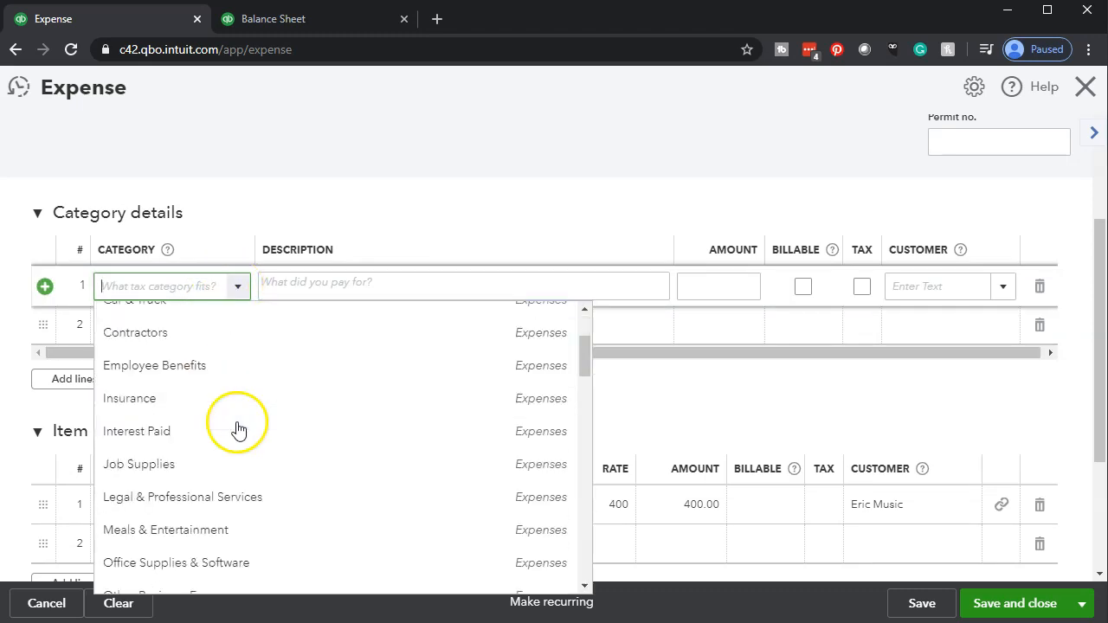
pyautogui.click(411, 218)
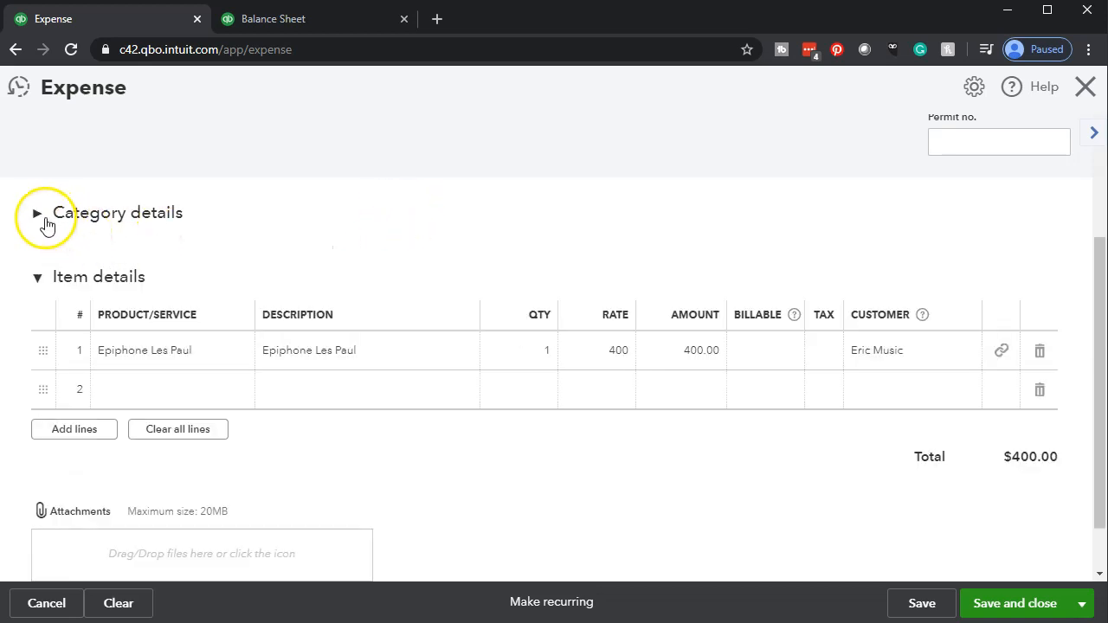
pyautogui.click(37, 216)
pyautogui.click(37, 215)
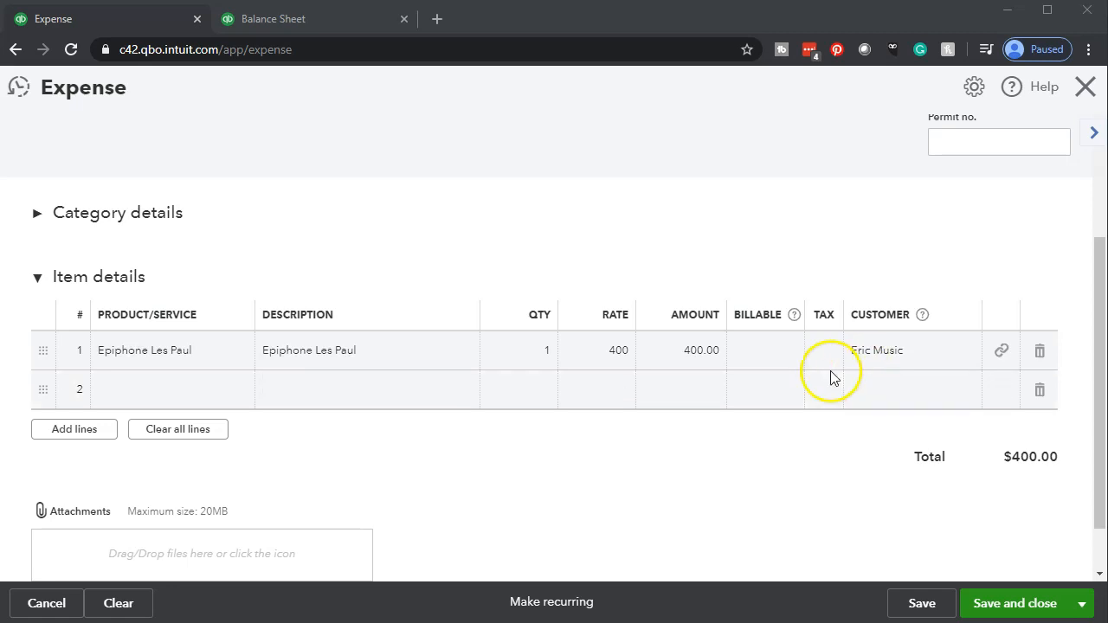
# Mark the Epiphone Les Paul line in Item details as billable.
pyautogui.click(770, 353)
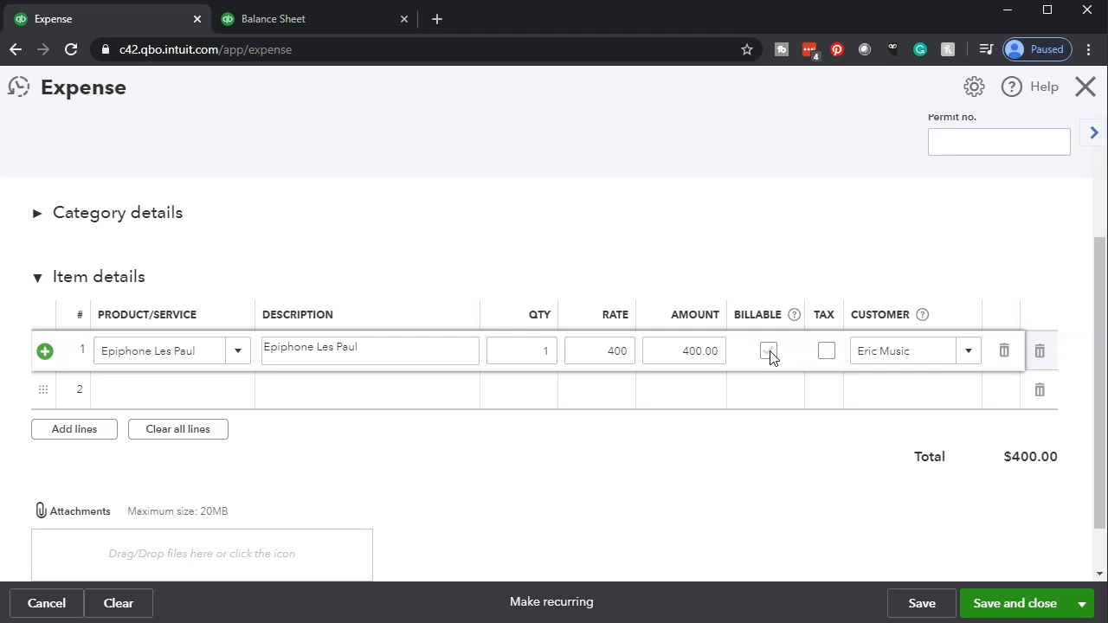
pyautogui.click(770, 352)
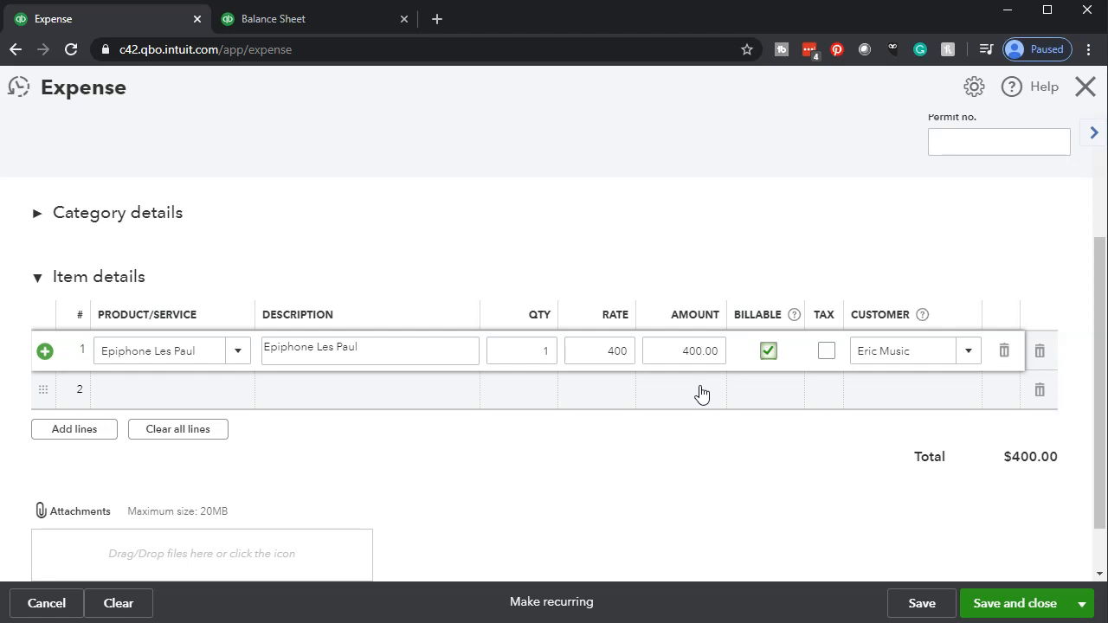
# Mark the Epiphone Les Paul line in Item details as taxable, then save and close the expense.
pyautogui.click(826, 352)
pyautogui.click(681, 464)
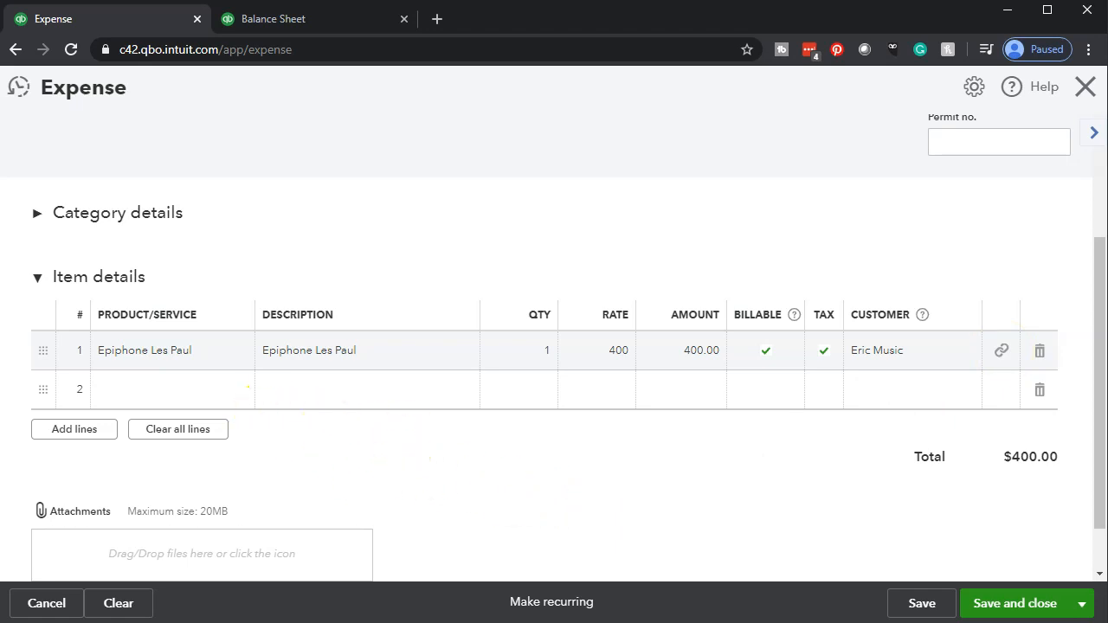
pyautogui.scroll(2, 341, 403)
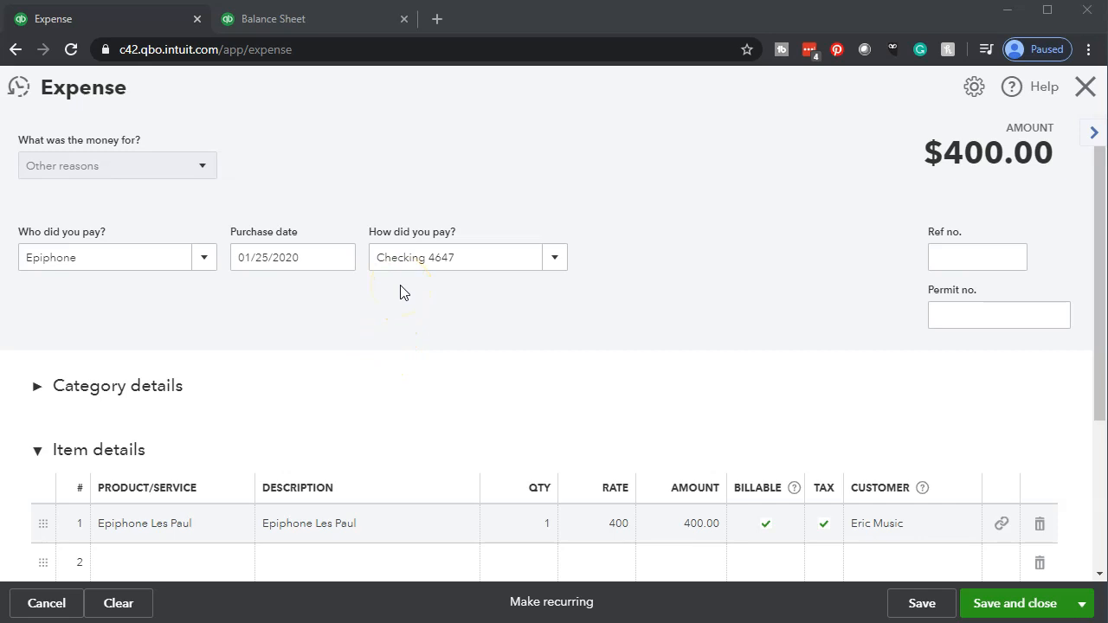
pyautogui.scroll(-2, 400, 292)
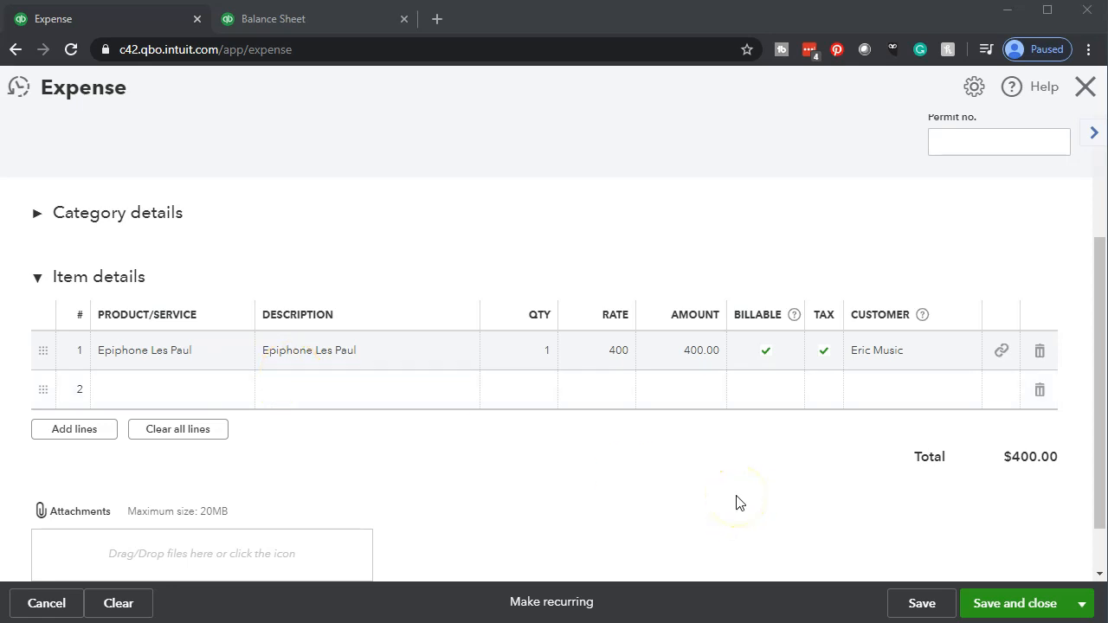
pyautogui.scroll(-1, 737, 502)
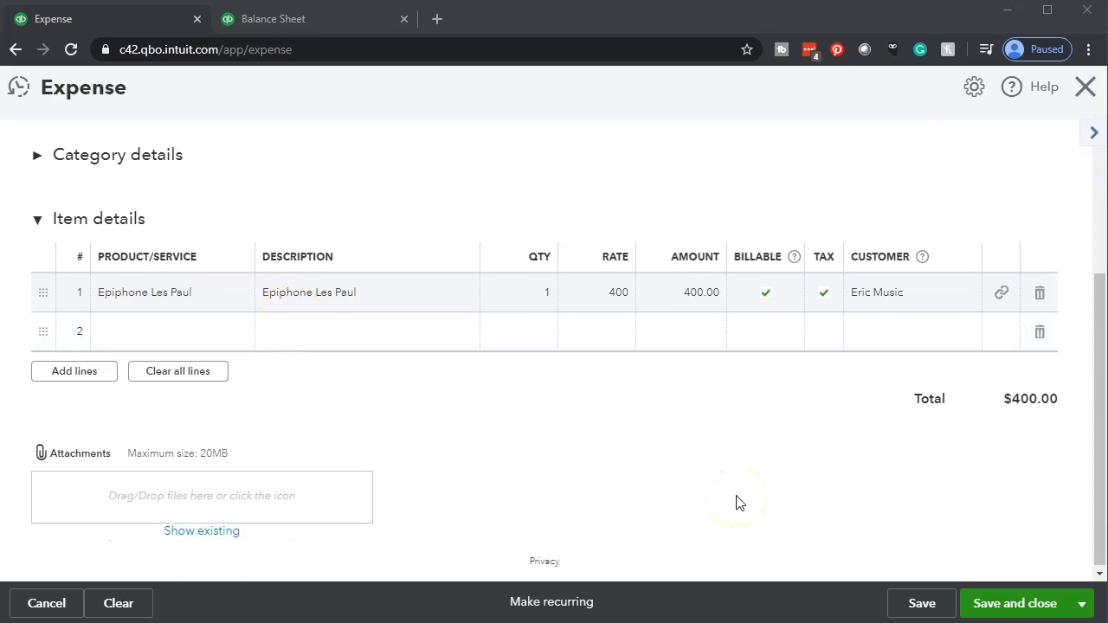
pyautogui.click(1019, 606)
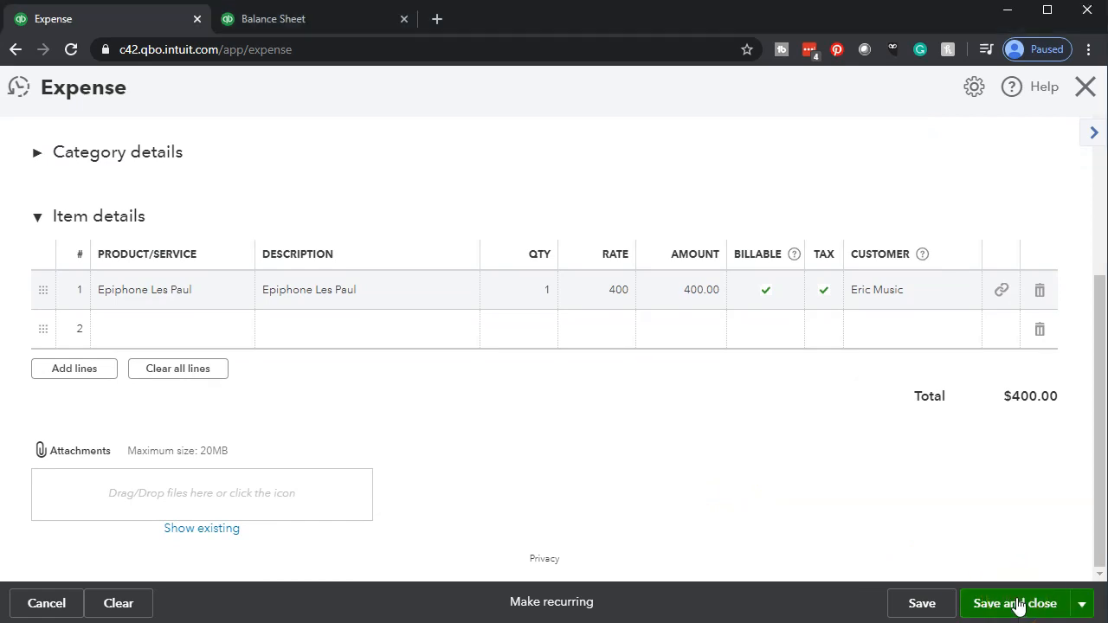
pyautogui.click(1019, 603)
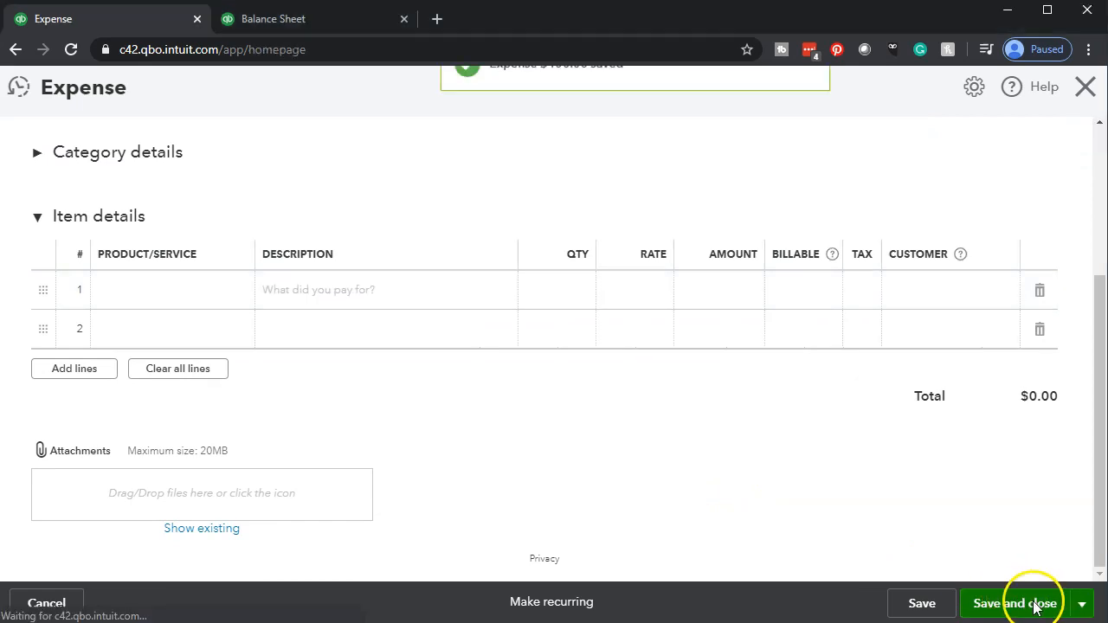
# Reload the Balance Sheet report to include the saved expense and enlarge it to inspect the current assets.
pyautogui.click(338, 18)
pyautogui.click(336, 51)
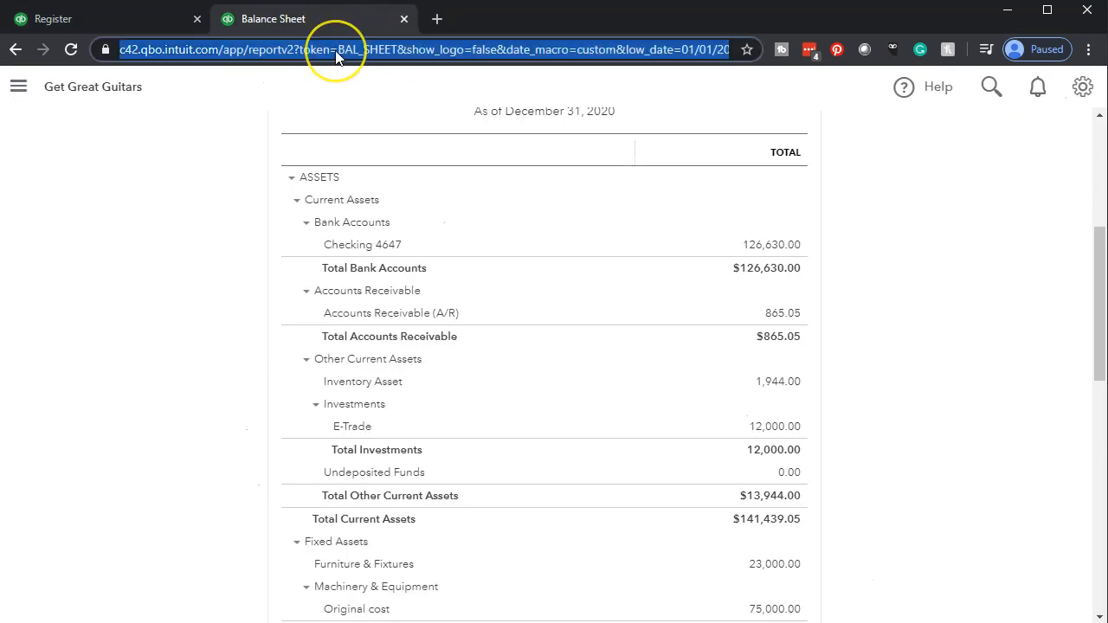
pyautogui.press('Return')
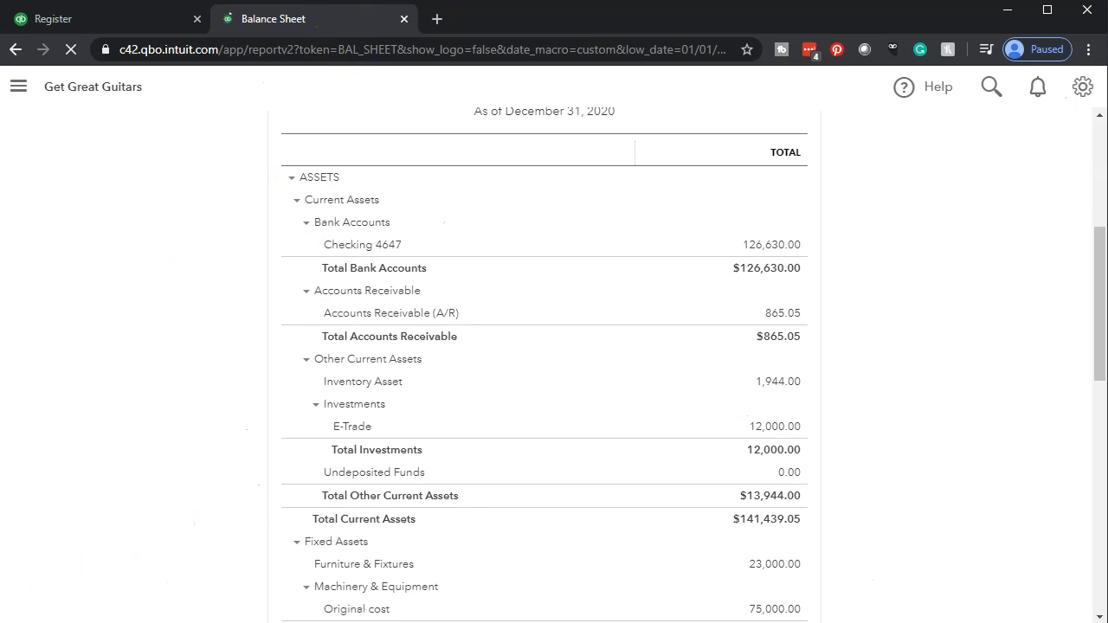
pyautogui.click(160, 89)
pyautogui.hotkey('ctrl', '+')
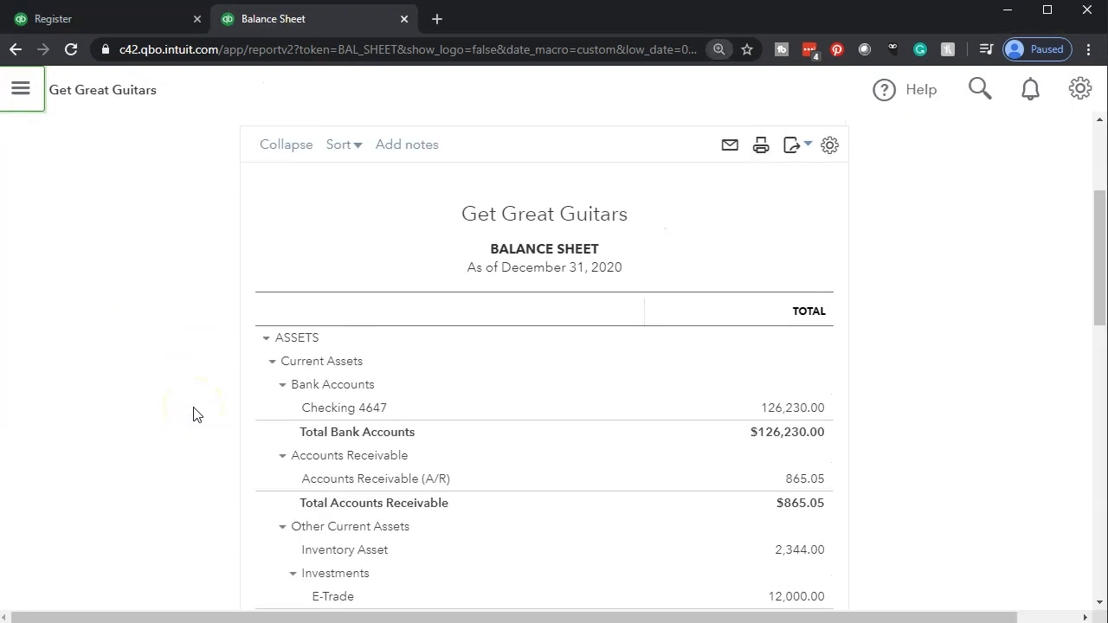
pyautogui.hotkey('ctrl', '+')
pyautogui.scroll(-2, 193, 415)
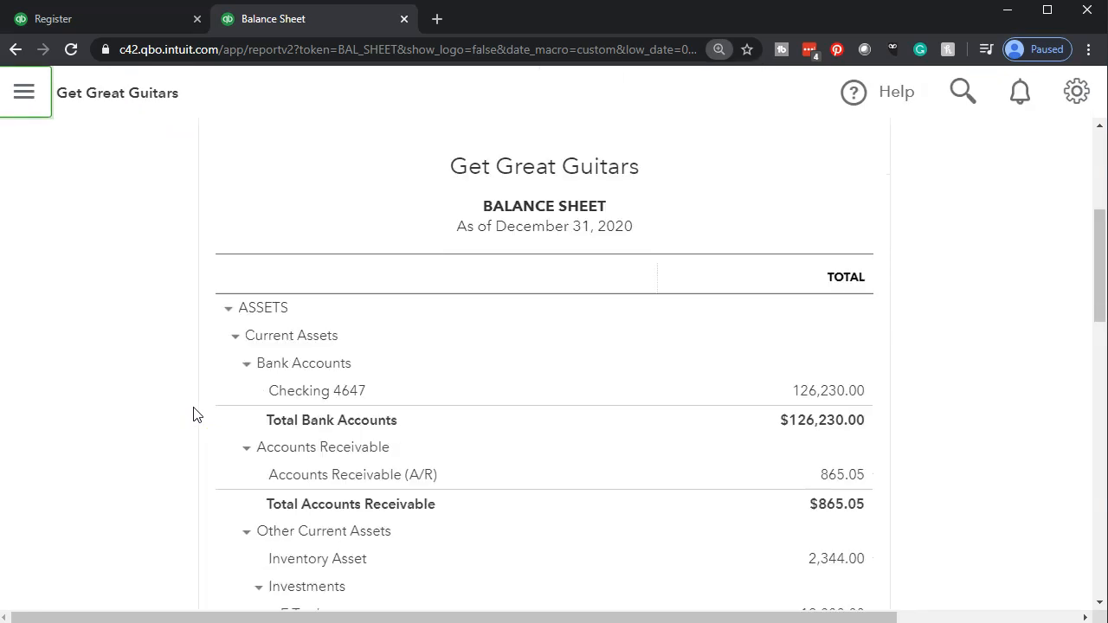
# Open the transaction report behind the checking account balance and examine the Epiphone expense's amount and running balance.
pyautogui.click(807, 286)
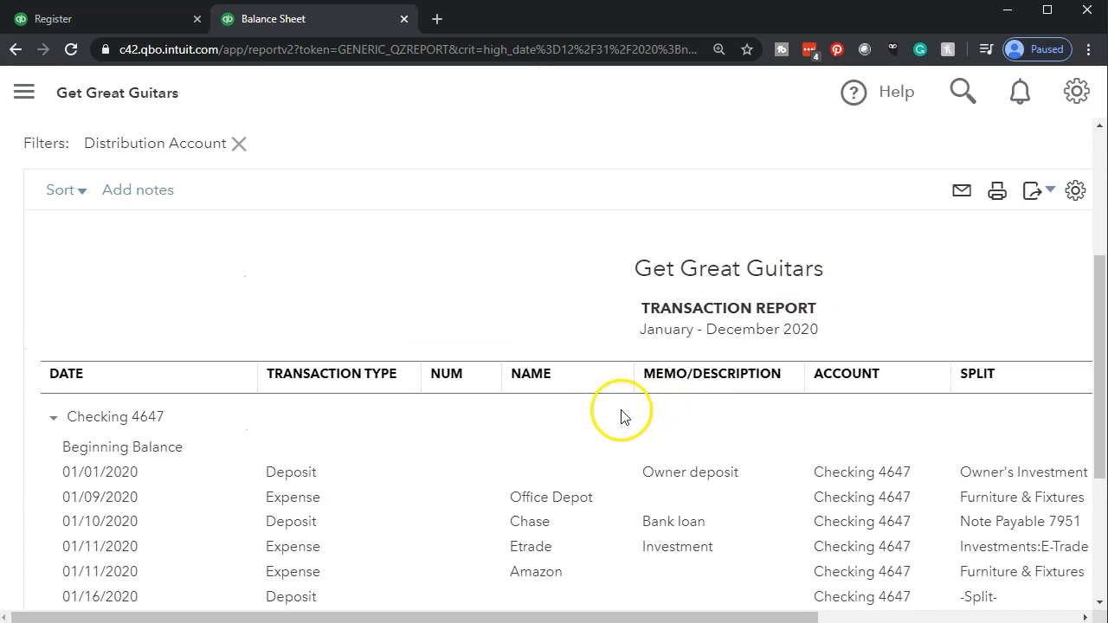
pyautogui.scroll(-1, 461, 505)
pyautogui.scroll(-1, 462, 505)
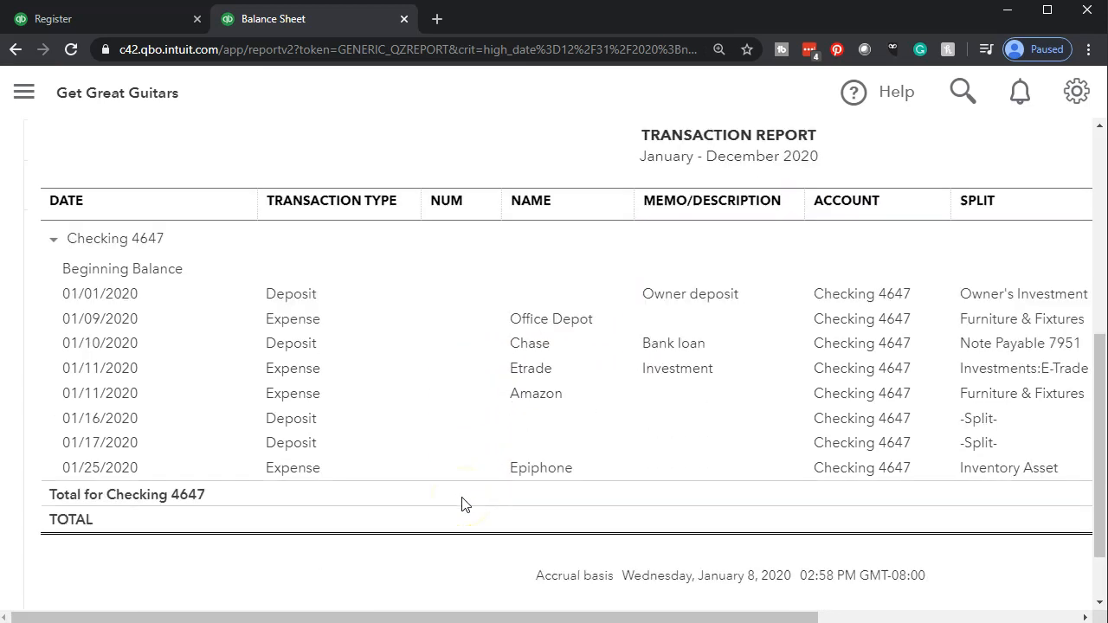
pyautogui.moveTo(329, 616); pyautogui.dragTo(665, 577)
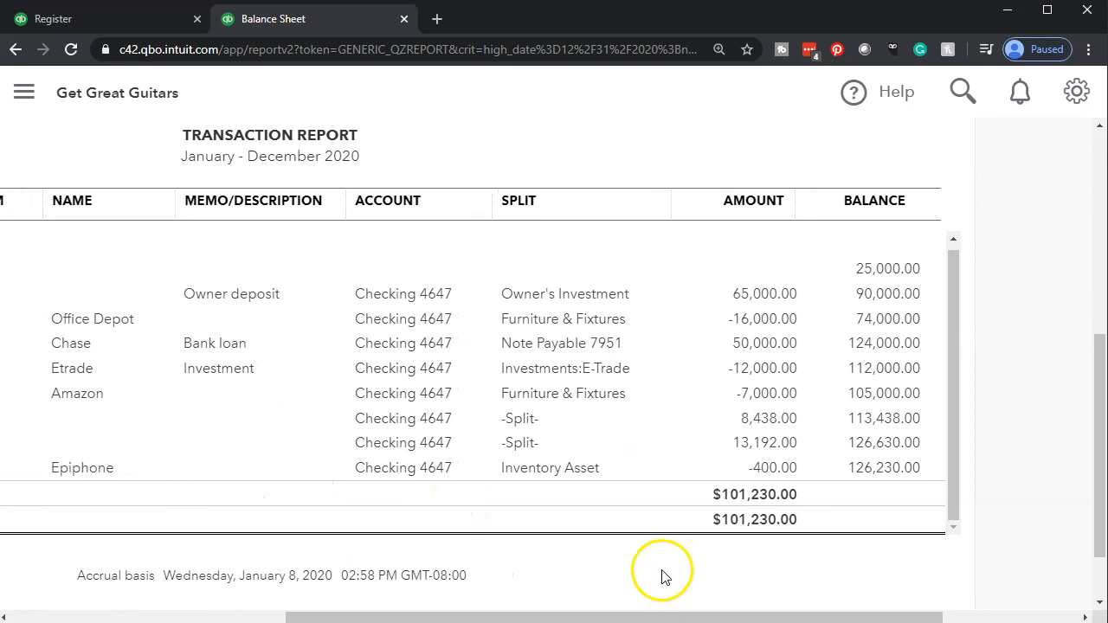
# Open the 01/25/2020 Epiphone expense from the transaction report for review, close it and return to the Balance Sheet.
pyautogui.click(770, 471)
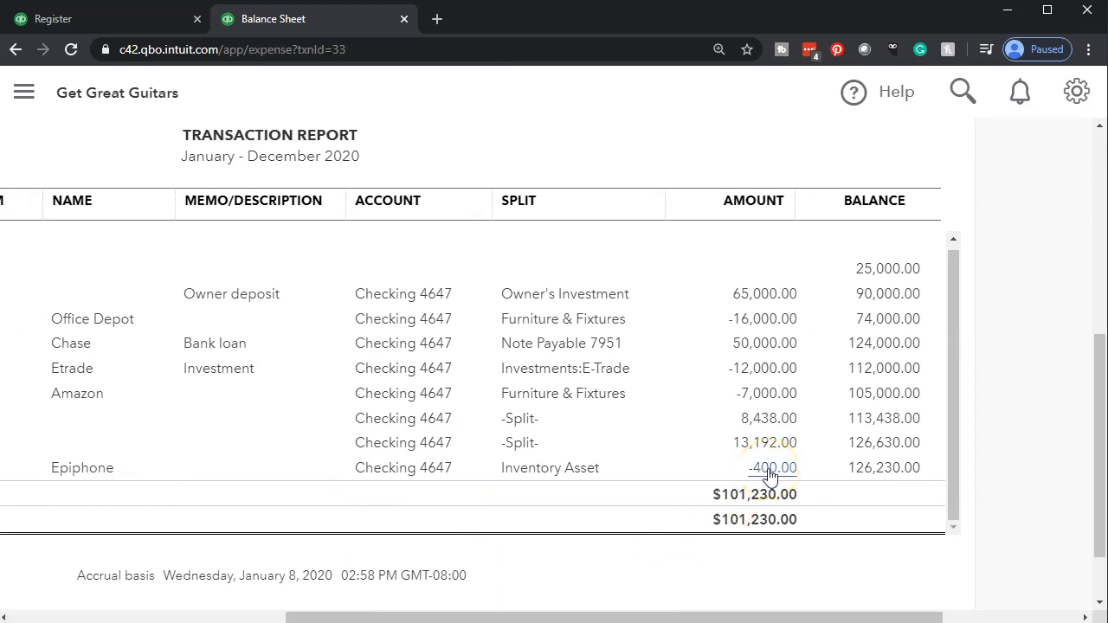
pyautogui.click(766, 465)
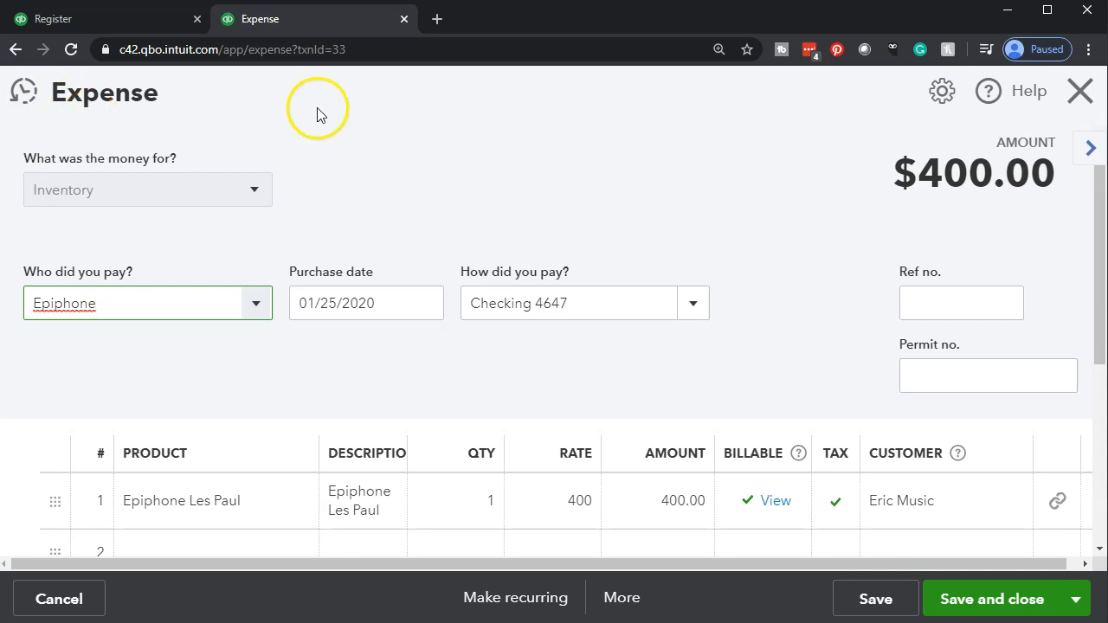
pyautogui.click(1076, 94)
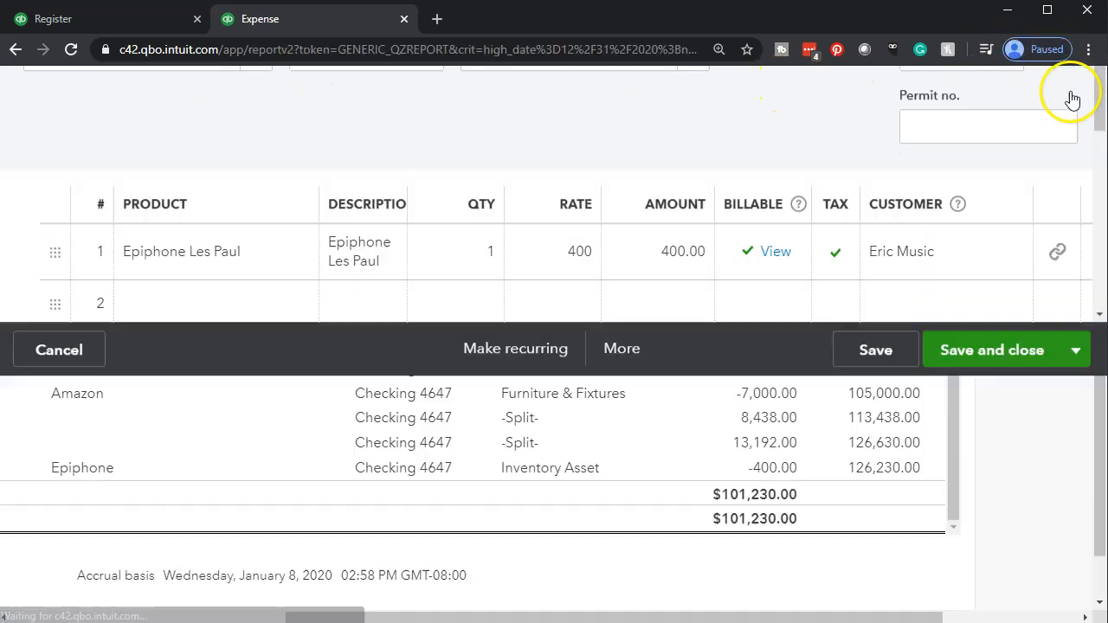
pyautogui.scroll(6, 121, 327)
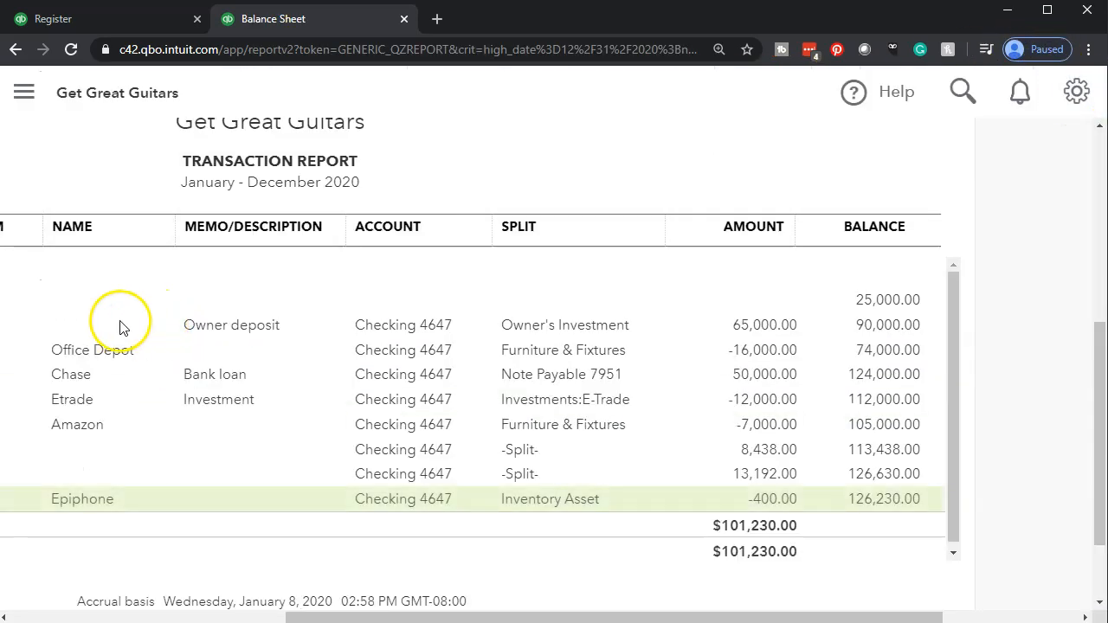
pyautogui.click(148, 213)
# Examine the transaction report behind the Inventory Asset balance, including the Epiphone Les Paul purchase, and return to the Balance Sheet.
pyautogui.scroll(-5, 148, 351)
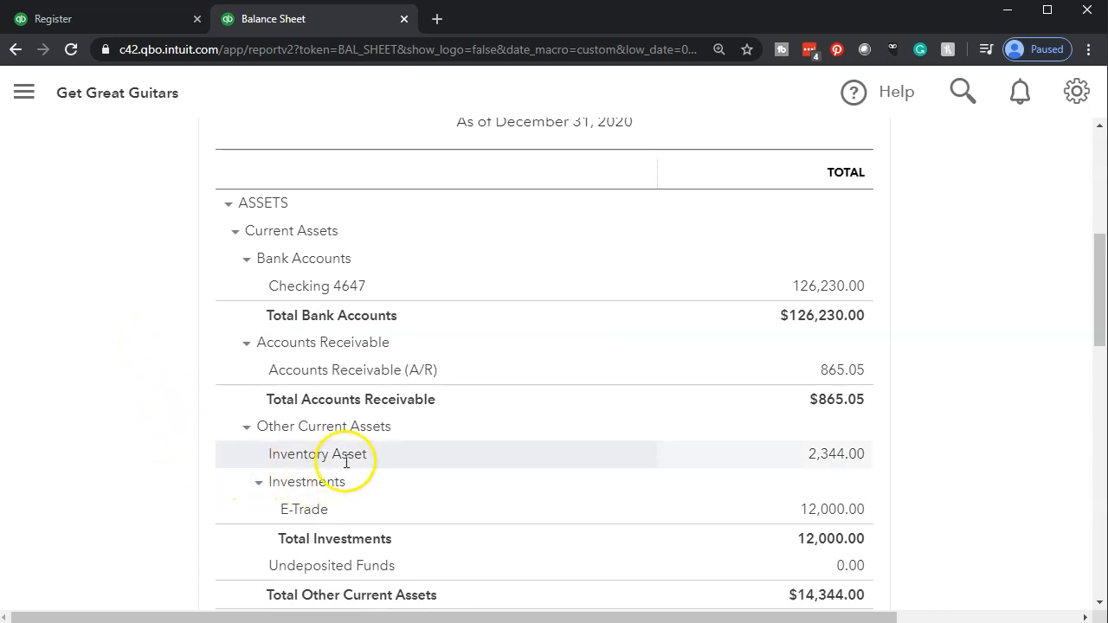
pyautogui.click(815, 459)
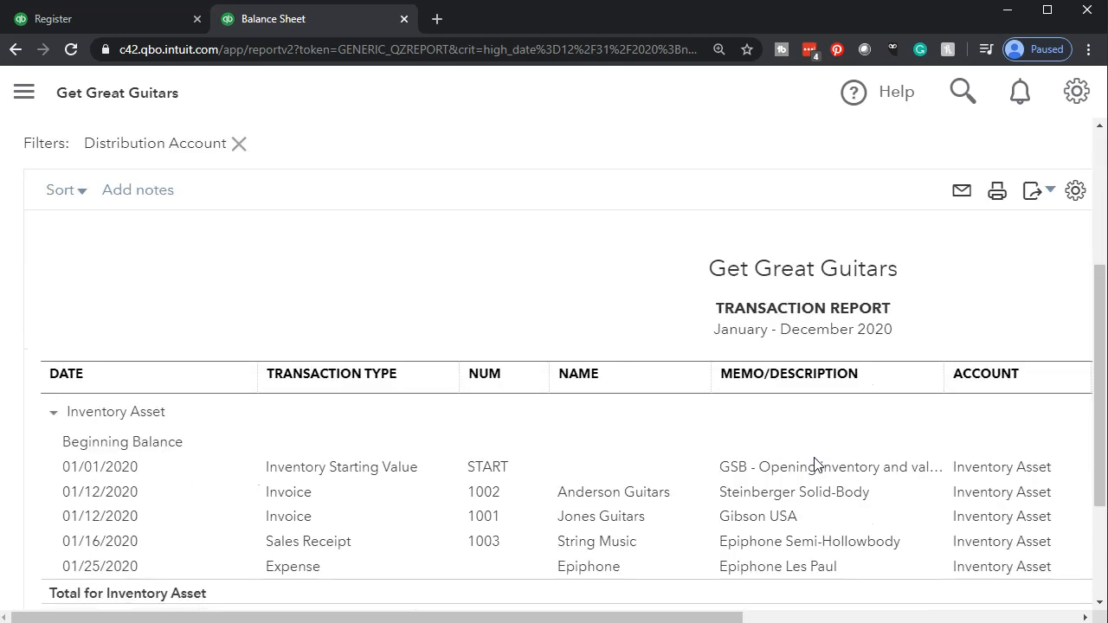
pyautogui.scroll(-1, 779, 468)
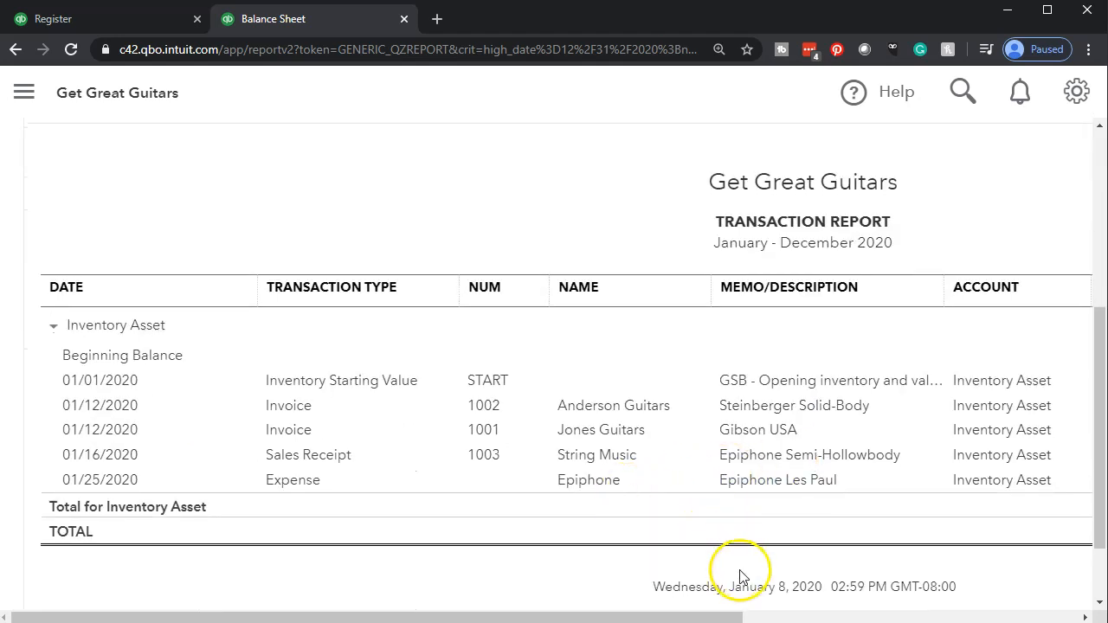
pyautogui.moveTo(736, 616); pyautogui.dragTo(1004, 616)
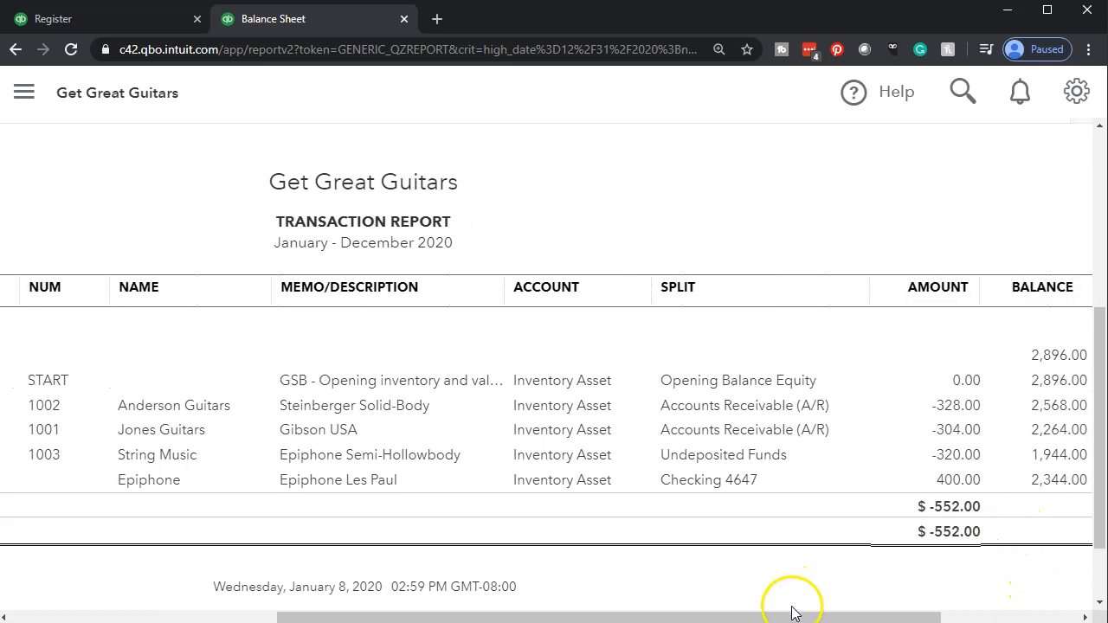
pyautogui.moveTo(787, 617); pyautogui.dragTo(225, 616)
pyautogui.scroll(4, 148, 433)
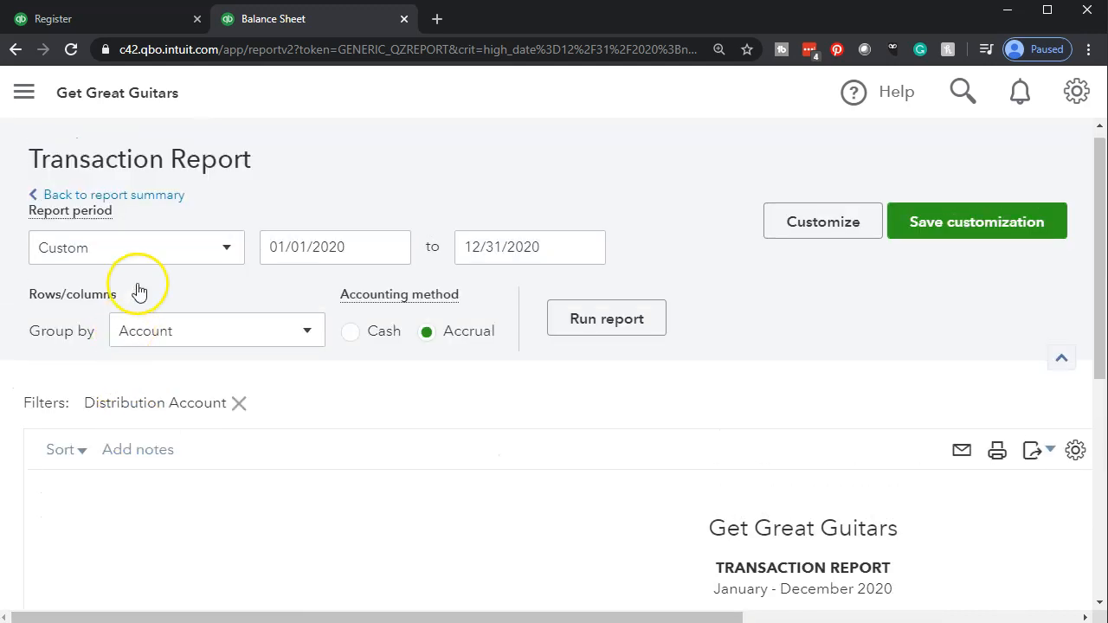
pyautogui.click(149, 197)
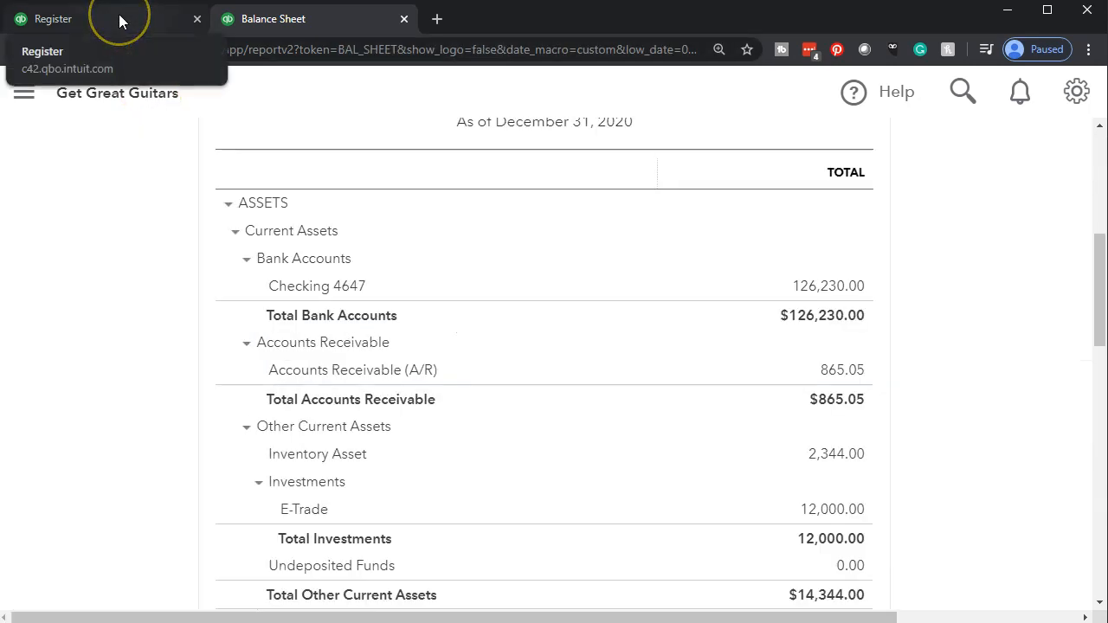
# Search the report list for "inven" in the other browser tab and open the Inventory Valuation Summary report.
pyautogui.click(119, 14)
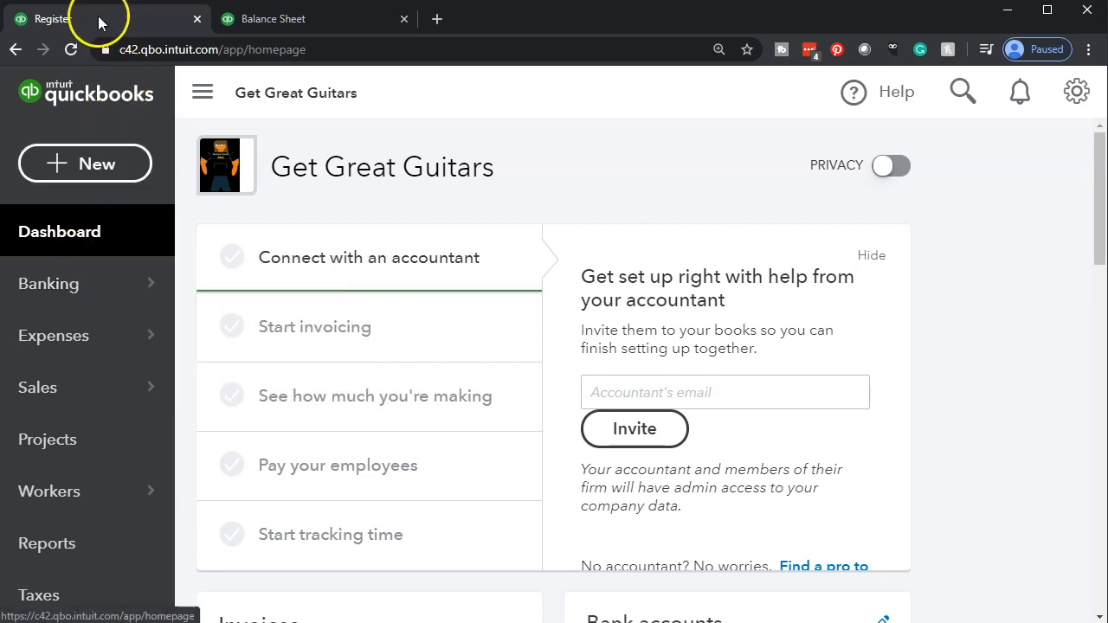
pyautogui.click(97, 545)
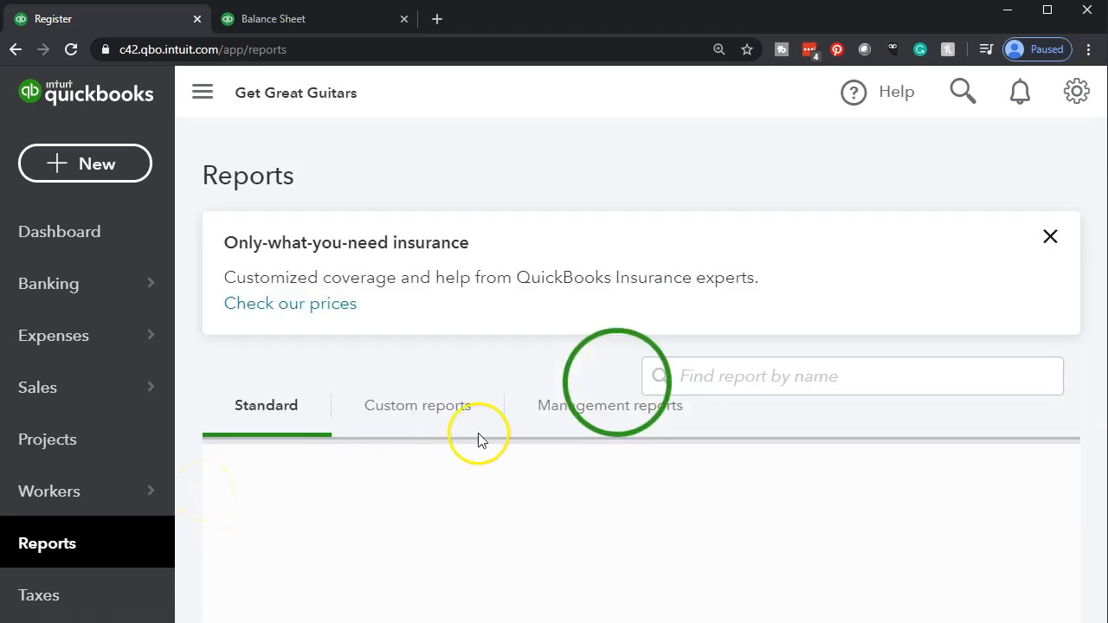
pyautogui.scroll(-2, 741, 384)
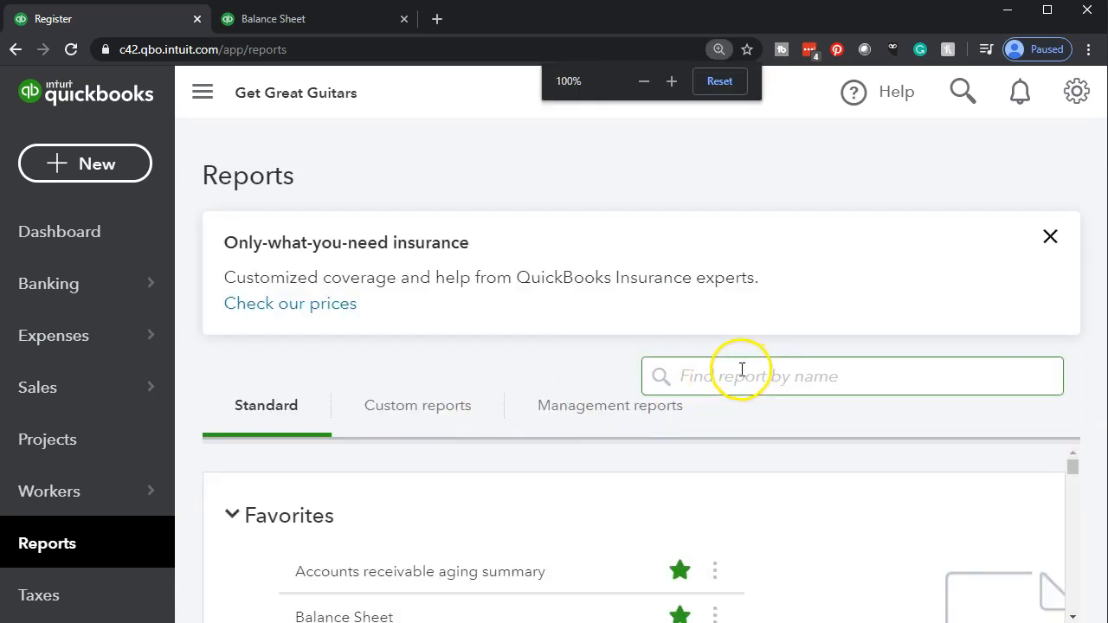
pyautogui.scroll(-1, 741, 370)
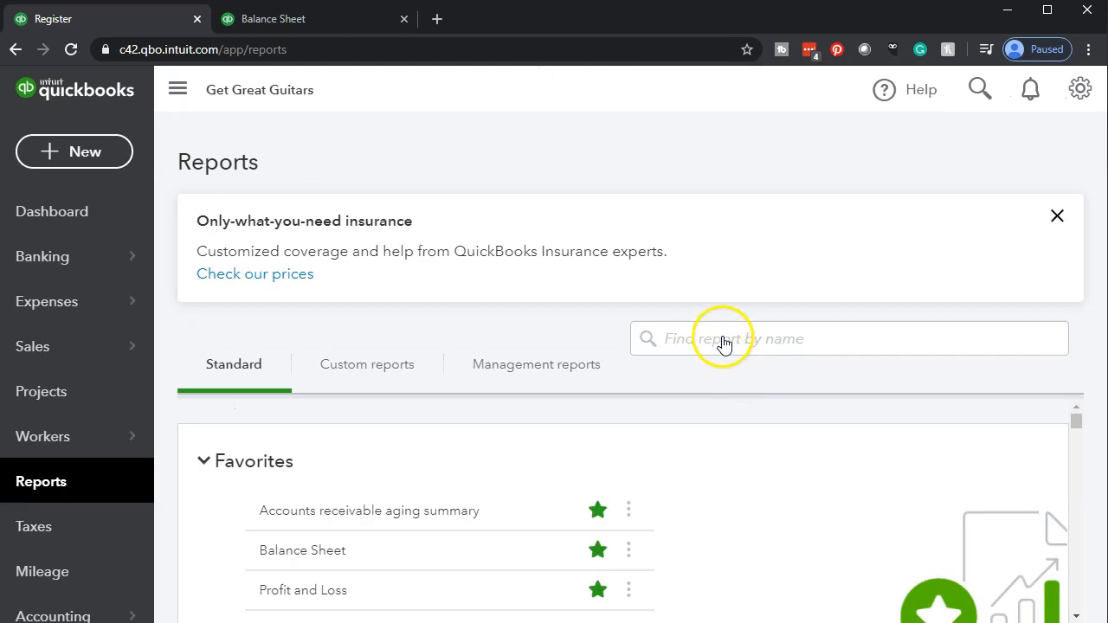
pyautogui.scroll(-1, 715, 339)
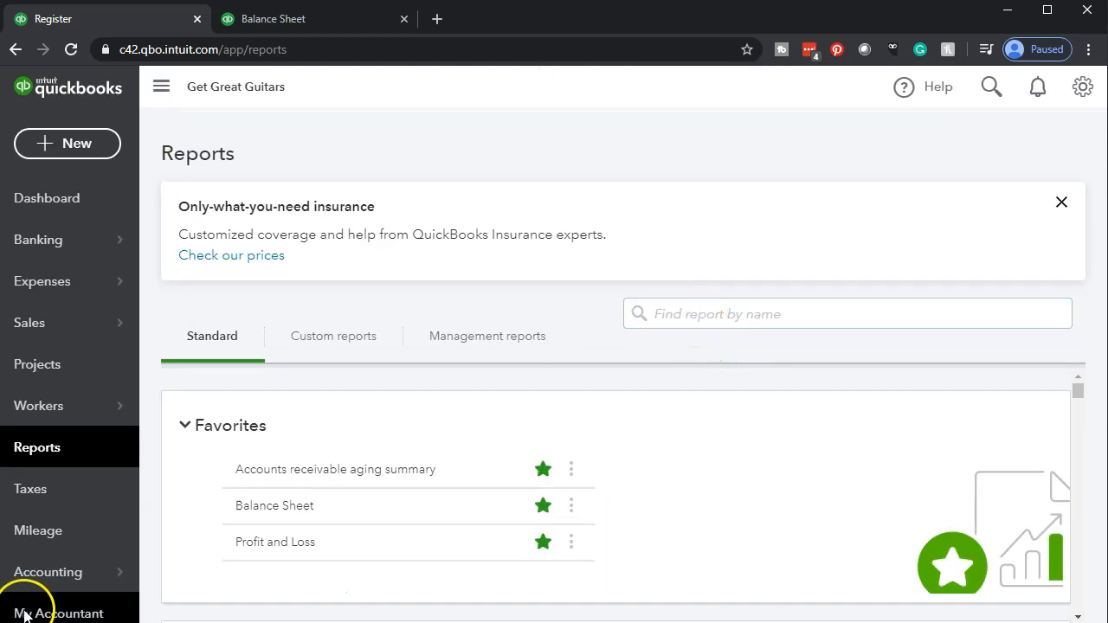
pyautogui.click(704, 310)
pyautogui.write('inven')
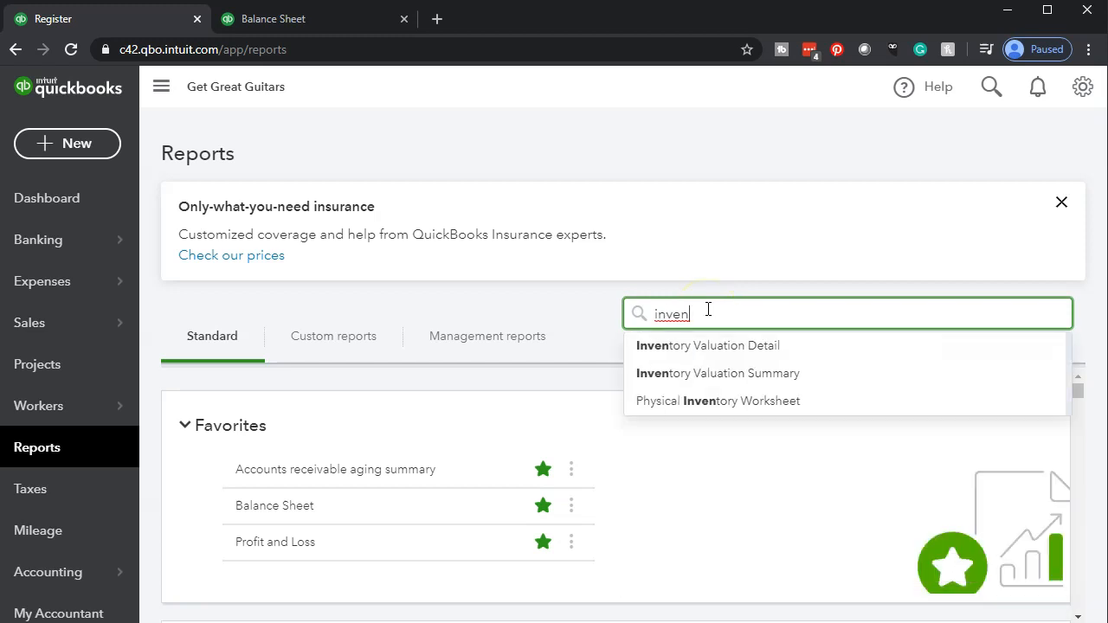
pyautogui.press('Down')
pyautogui.press('Down')
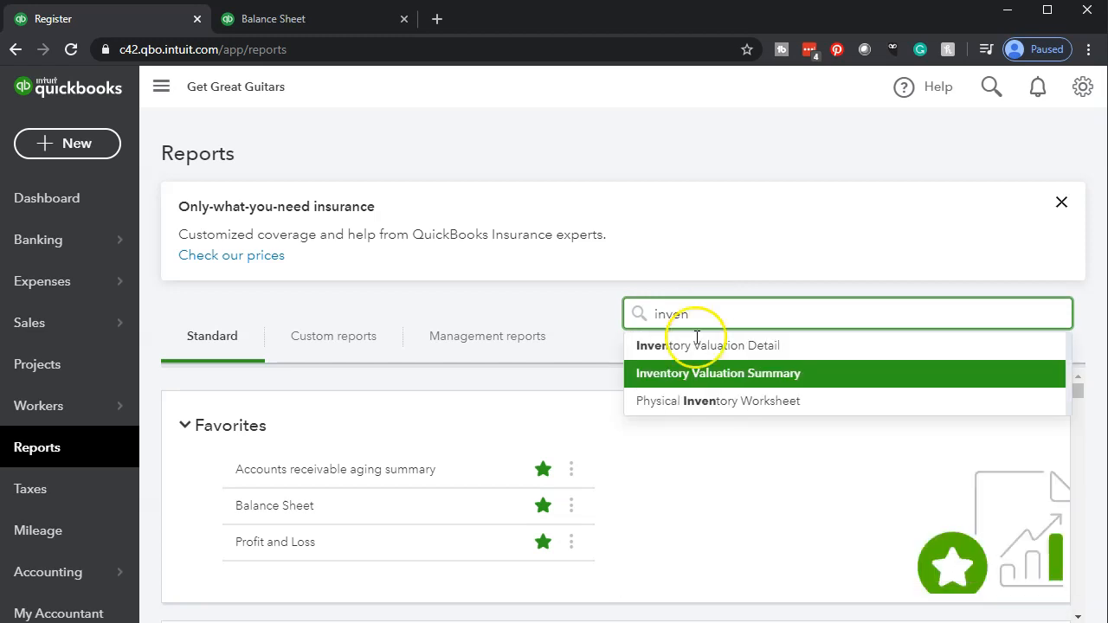
pyautogui.click(690, 375)
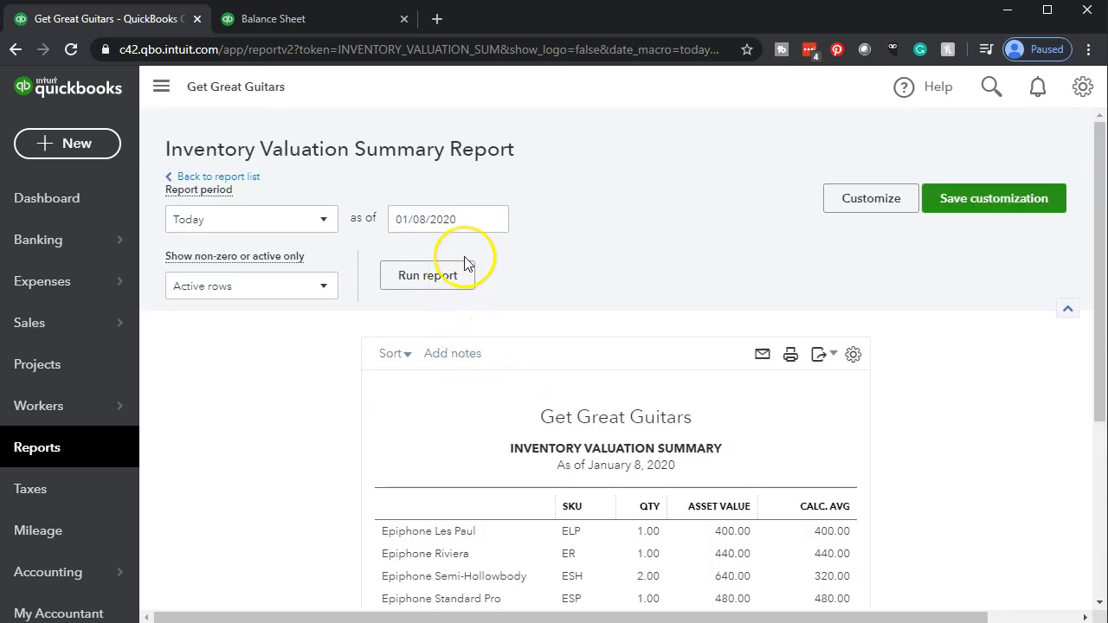
# Run the Inventory Valuation Summary as of 12/31/2020 and examine the quantity and asset value of each item.
pyautogui.click(472, 221)
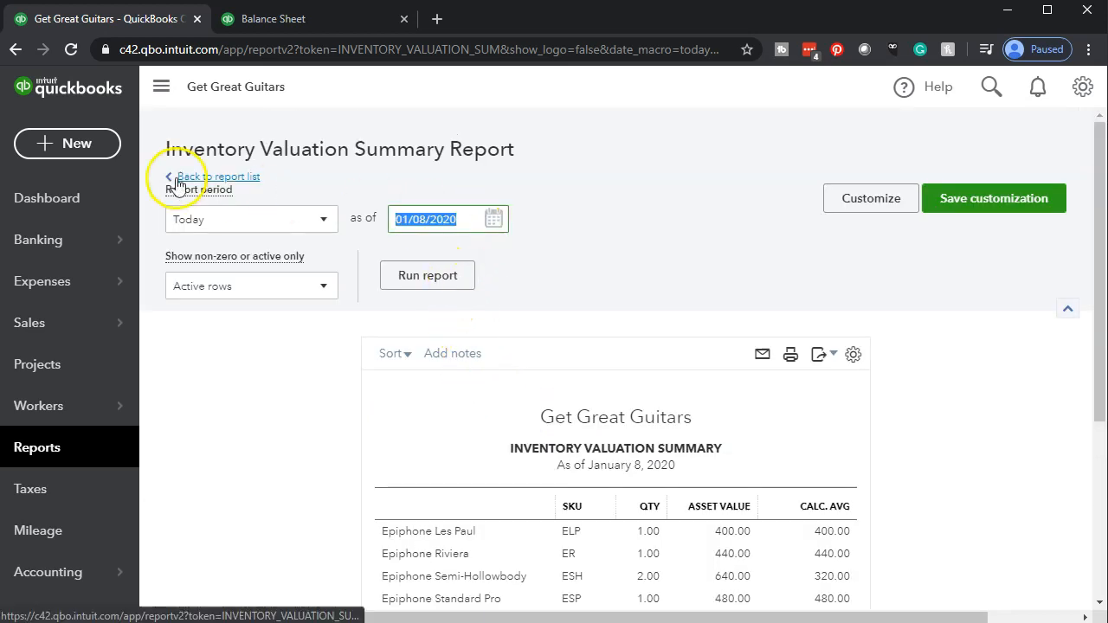
pyautogui.write('123120')
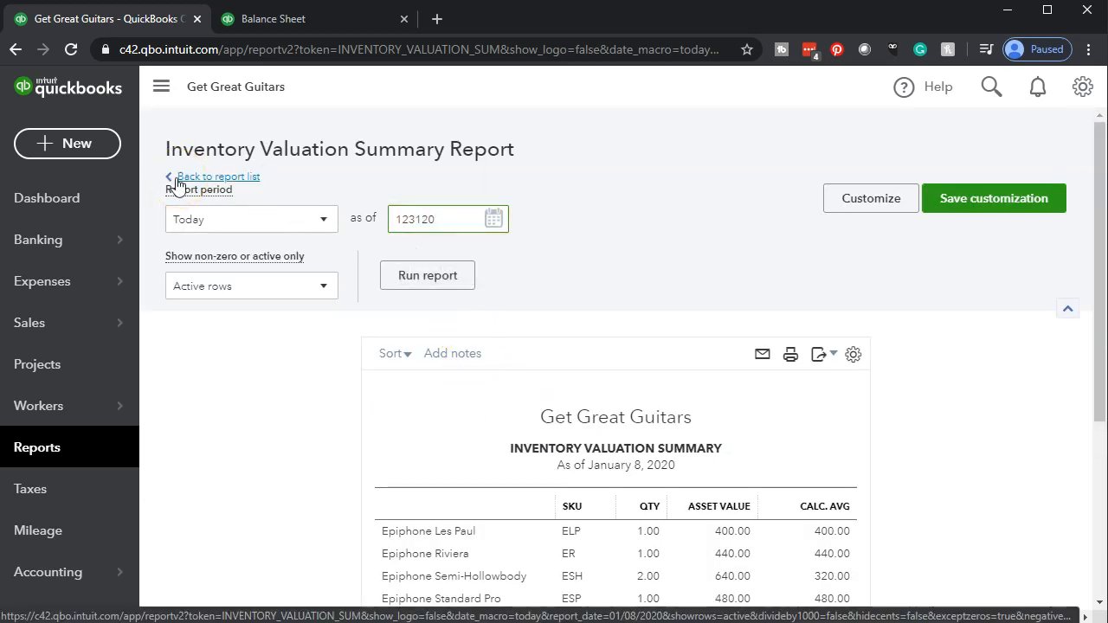
pyautogui.click(408, 277)
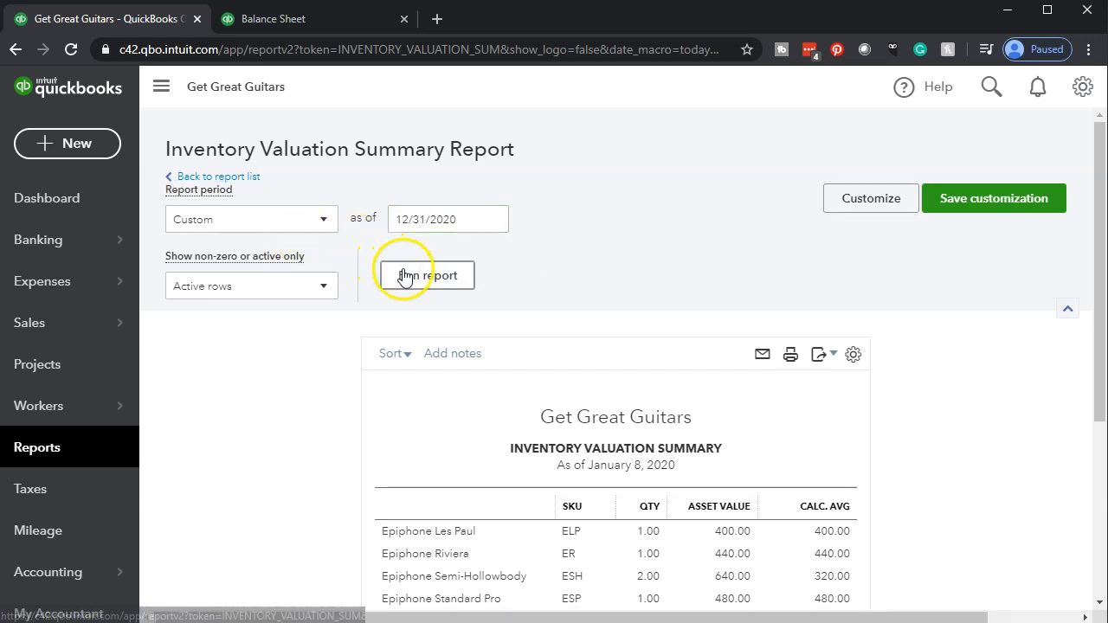
pyautogui.scroll(-3, 364, 329)
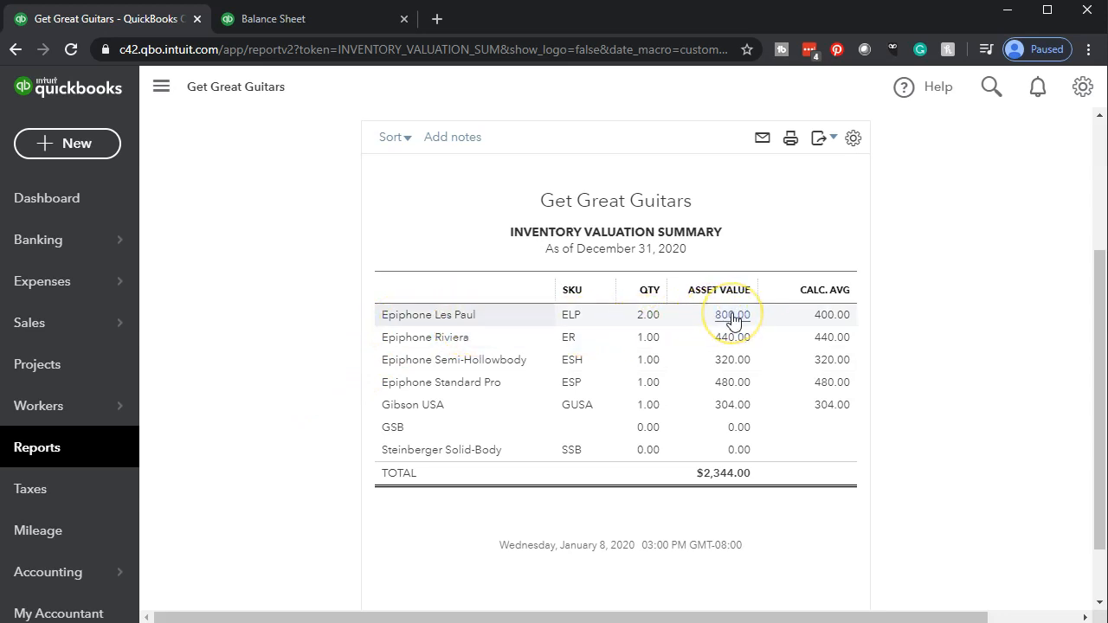
# Open the valuation detail behind the Epiphone Les Paul asset value and examine the transactions that make it up.
pyautogui.click(732, 315)
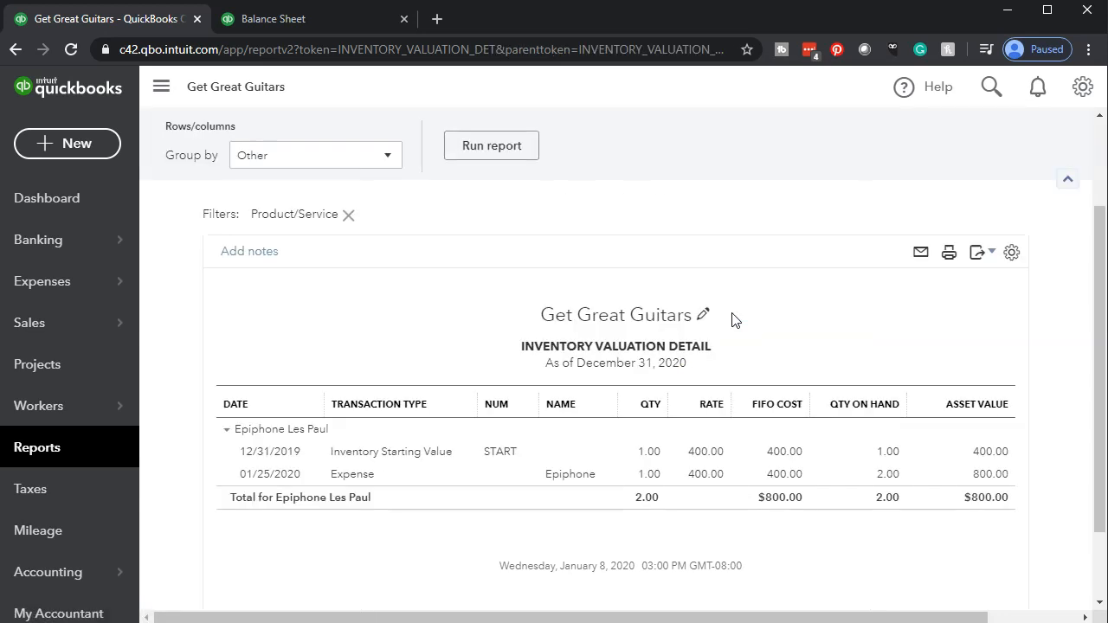
pyautogui.scroll(-1, 735, 320)
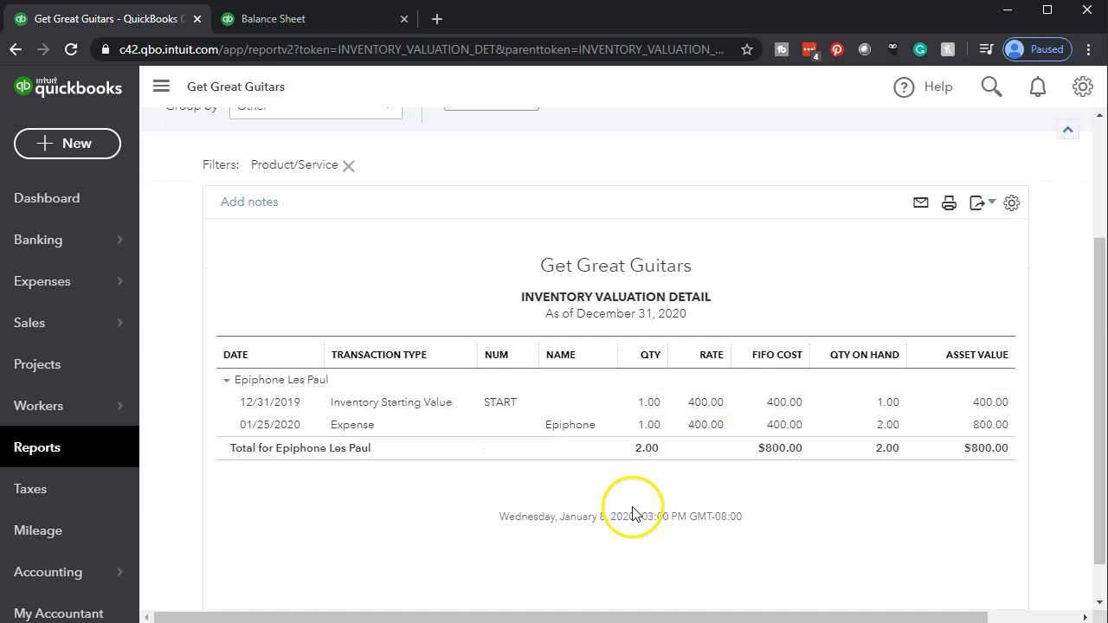
pyautogui.click(807, 424)
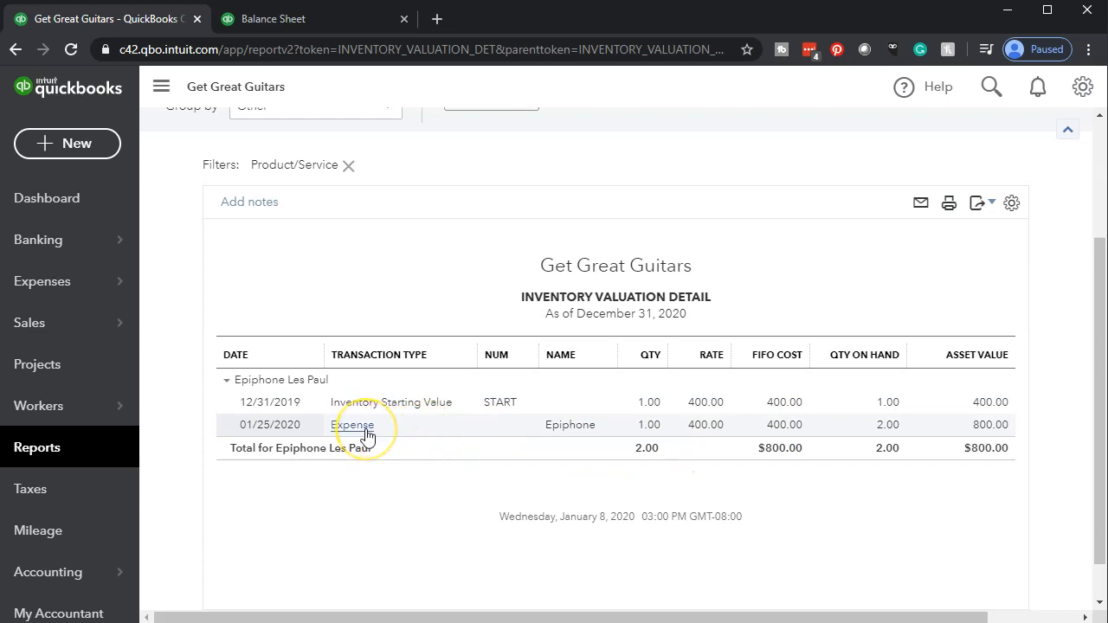
# Return to the Inventory Valuation Summary, check its total asset value, and compare it with Inventory Asset on the Balance Sheet.
pyautogui.scroll(2, 263, 294)
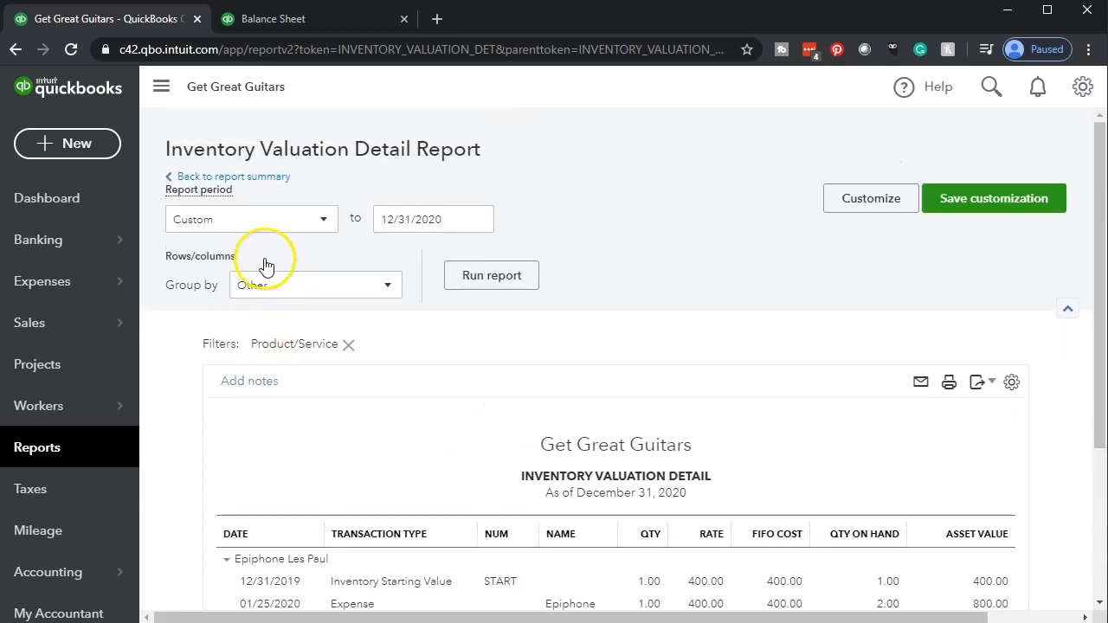
pyautogui.click(266, 185)
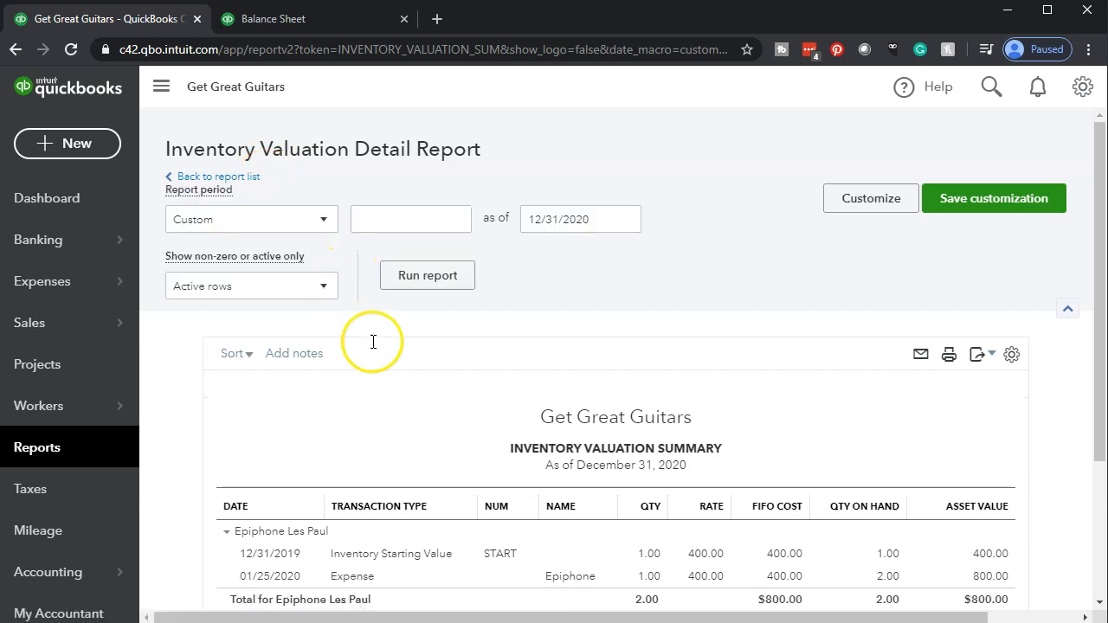
pyautogui.scroll(-3, 382, 344)
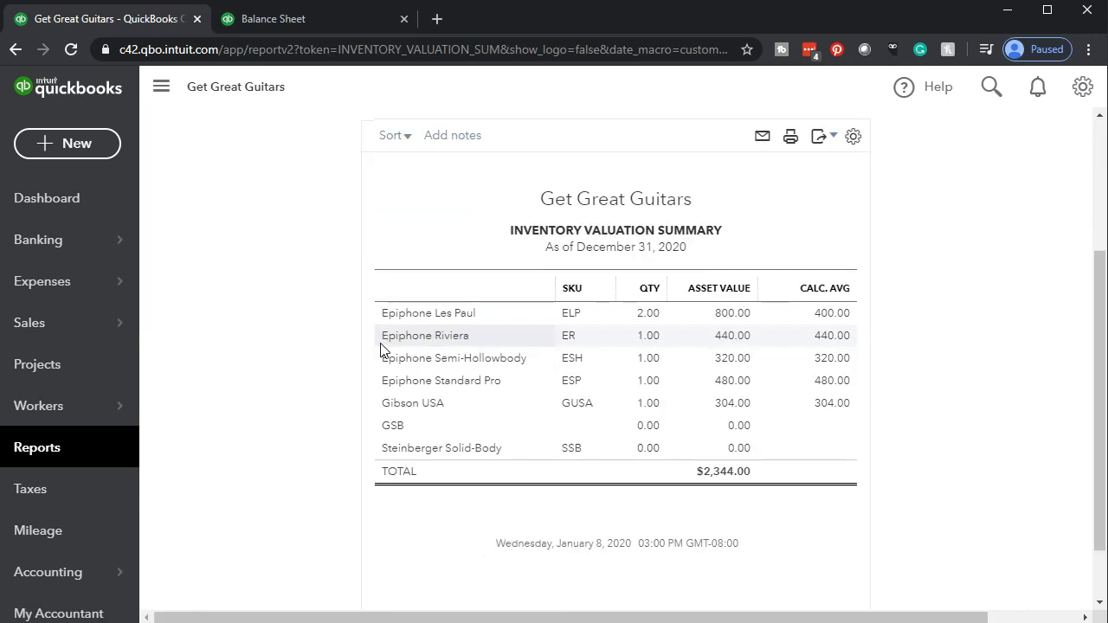
pyautogui.click(313, 15)
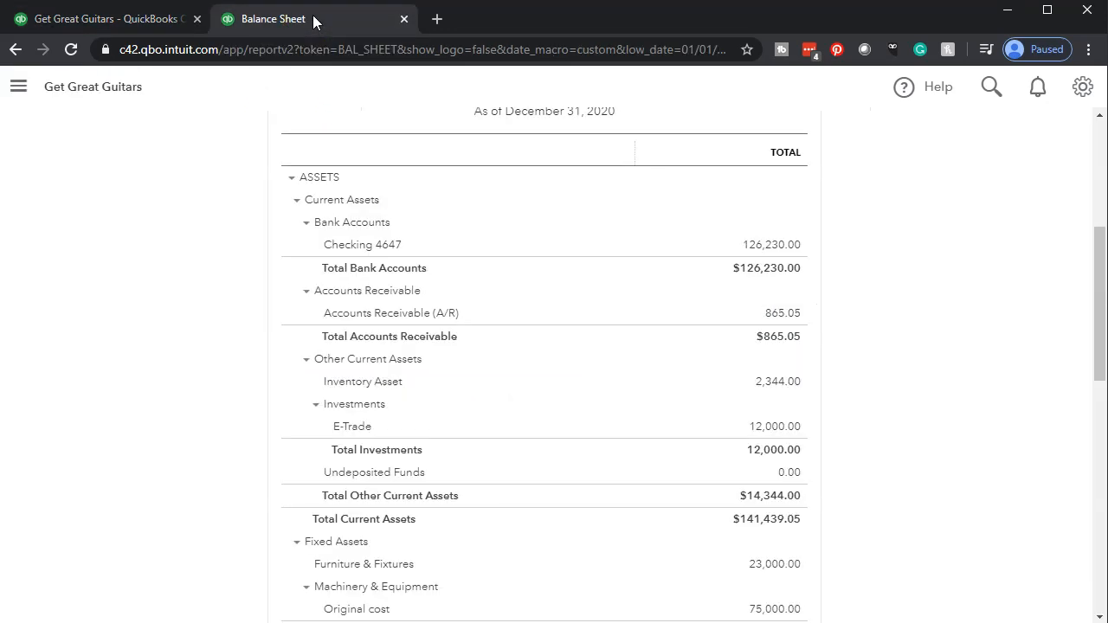